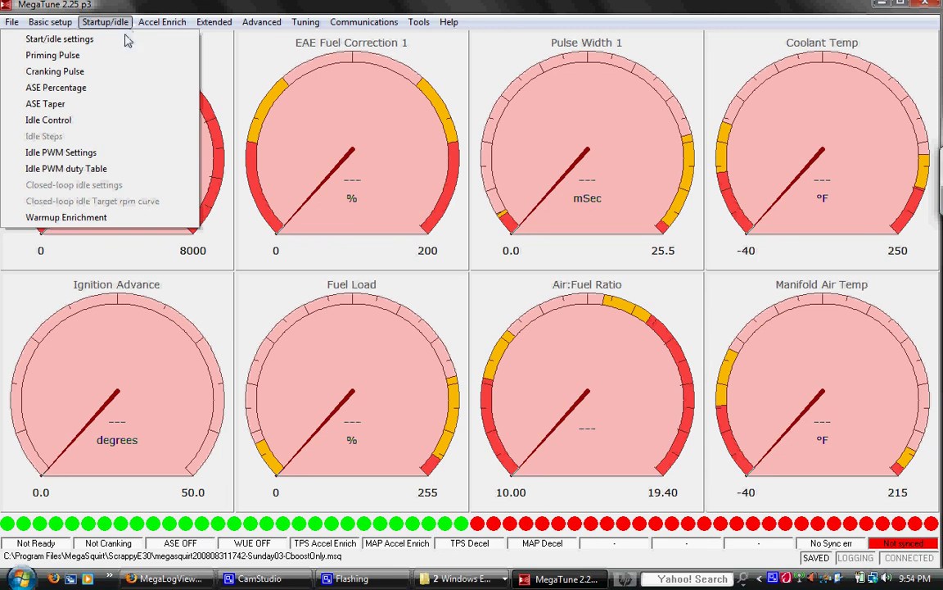
Set Enhanced Accel Enrichment to ON in Accel Enrich settings and close the dialog
mouse_move(163, 27)
click(100, 39)
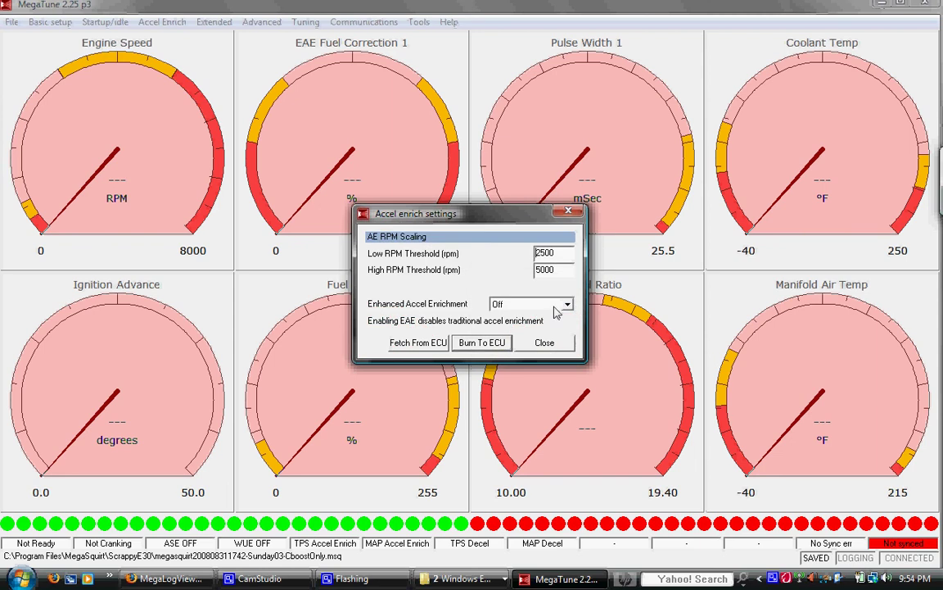
click(568, 304)
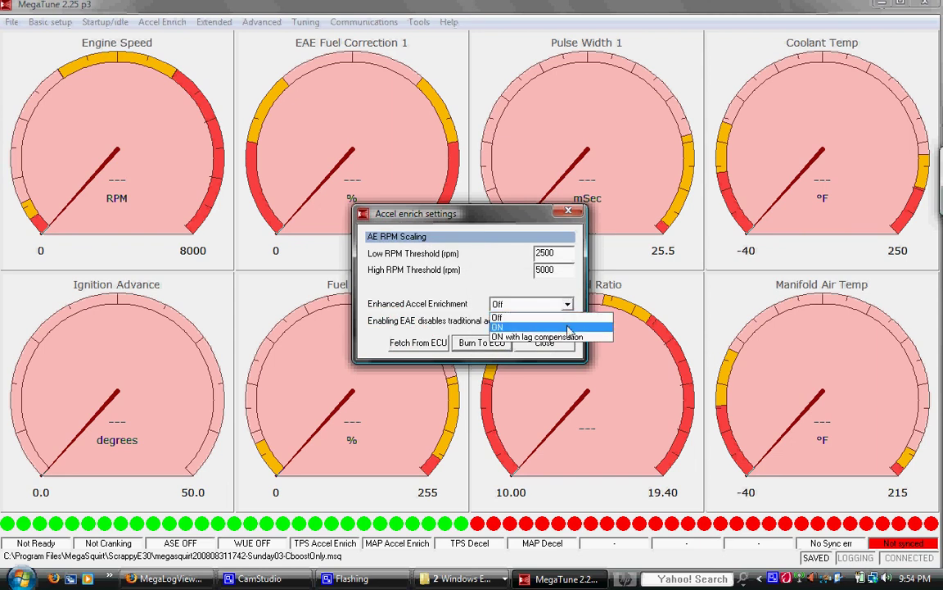
click(569, 328)
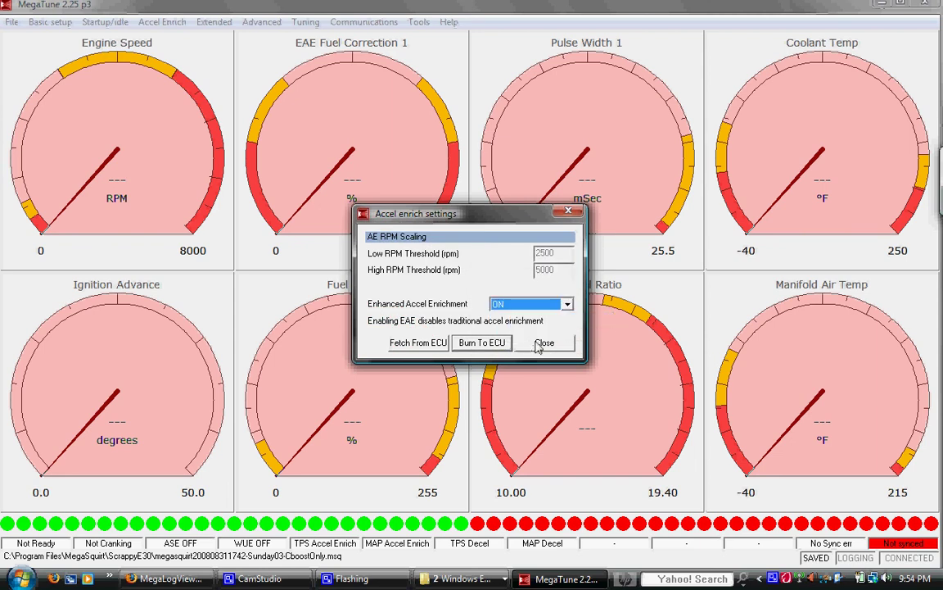
click(545, 344)
click(94, 23)
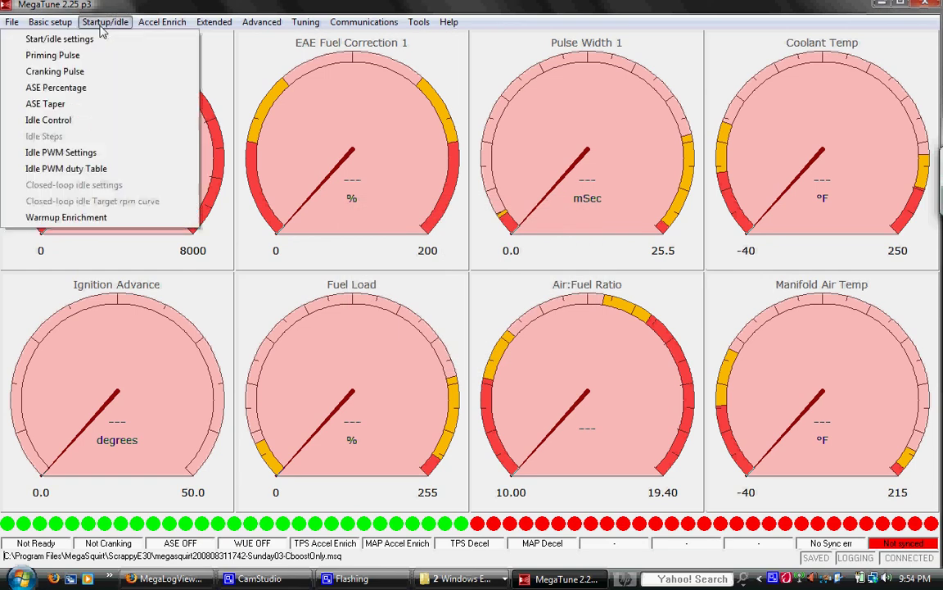
mouse_move(159, 28)
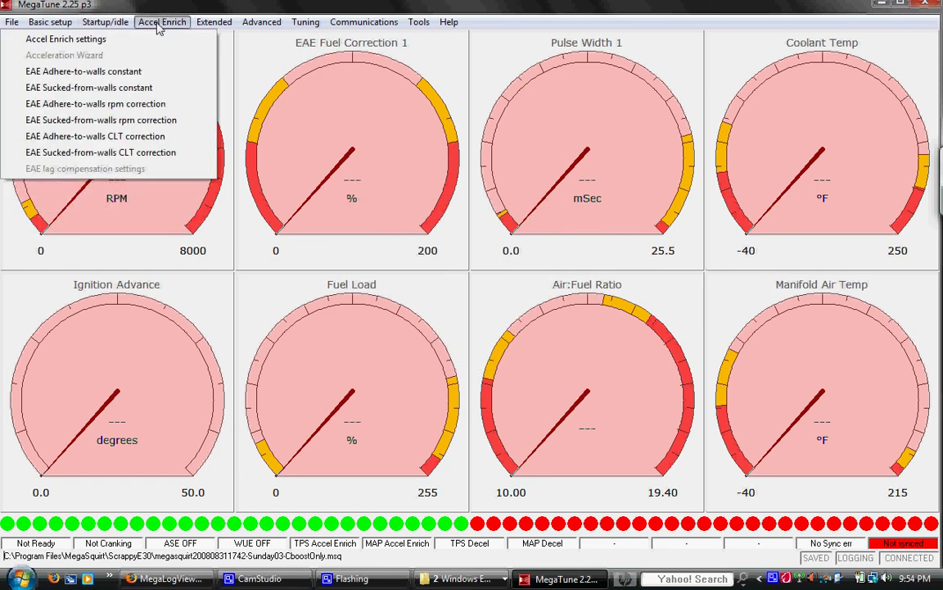
click(153, 76)
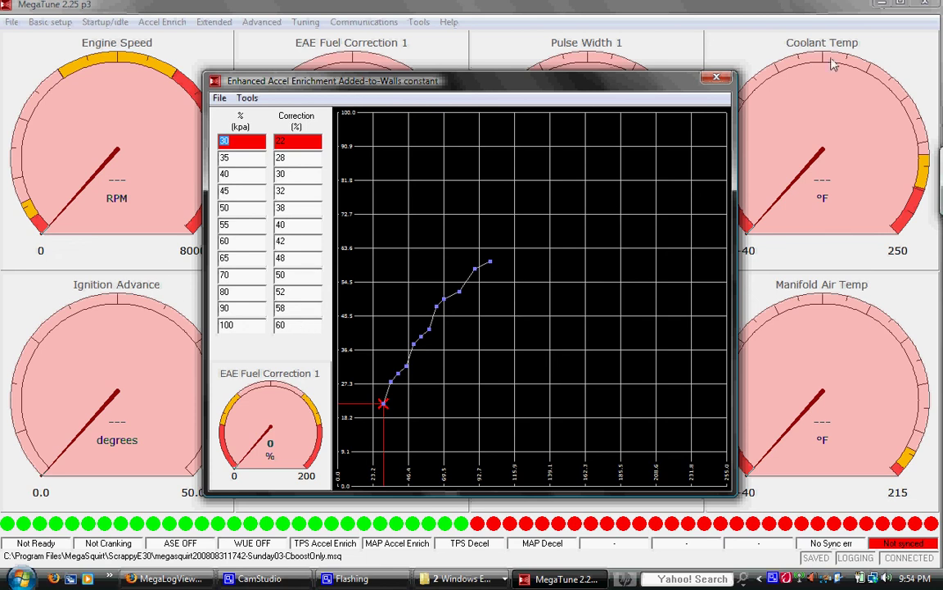
click(716, 77)
click(102, 20)
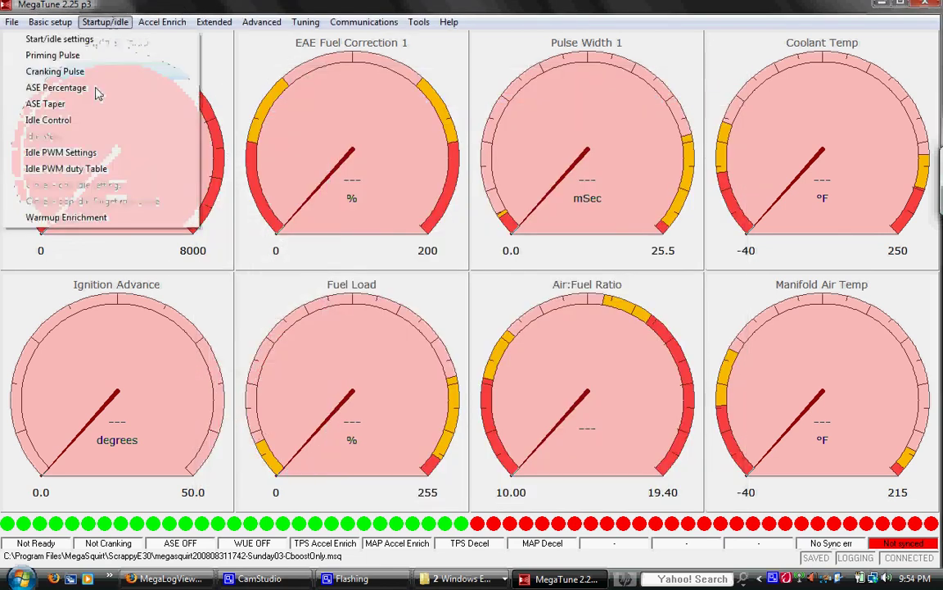
mouse_move(162, 23)
click(112, 87)
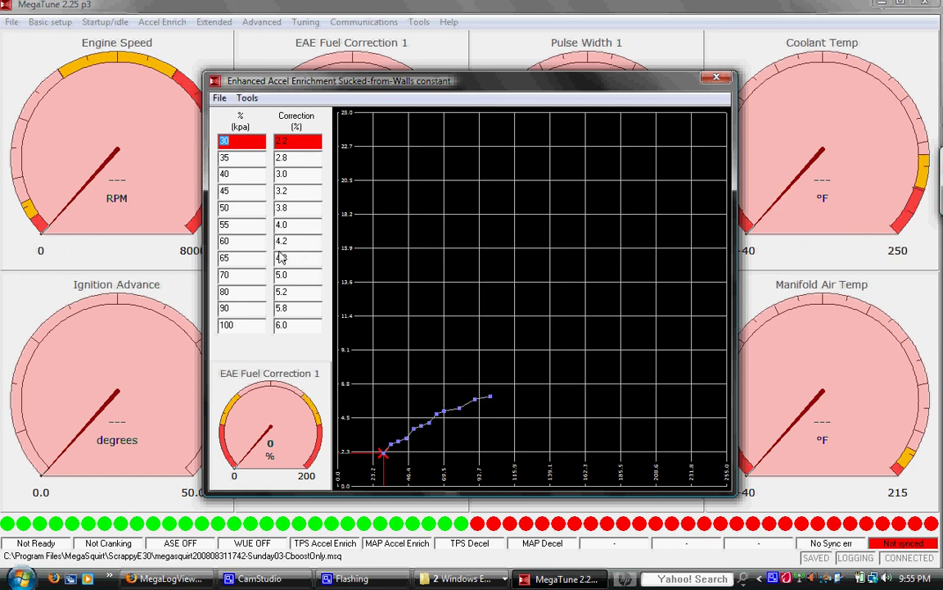
Close the Sucked-from-Walls table, then view and close the EAE Adhere-to-walls RPM correction table
click(714, 79)
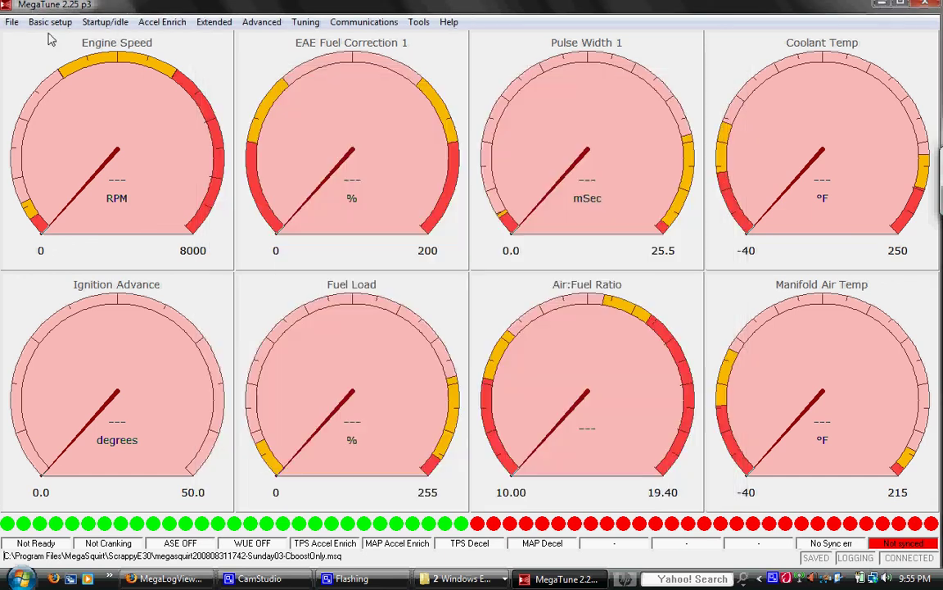
click(145, 22)
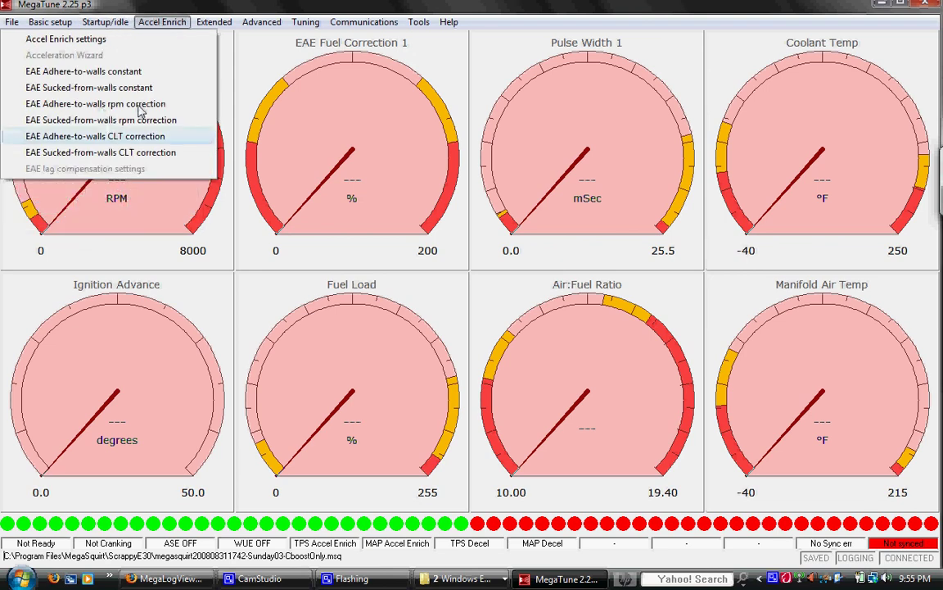
click(175, 104)
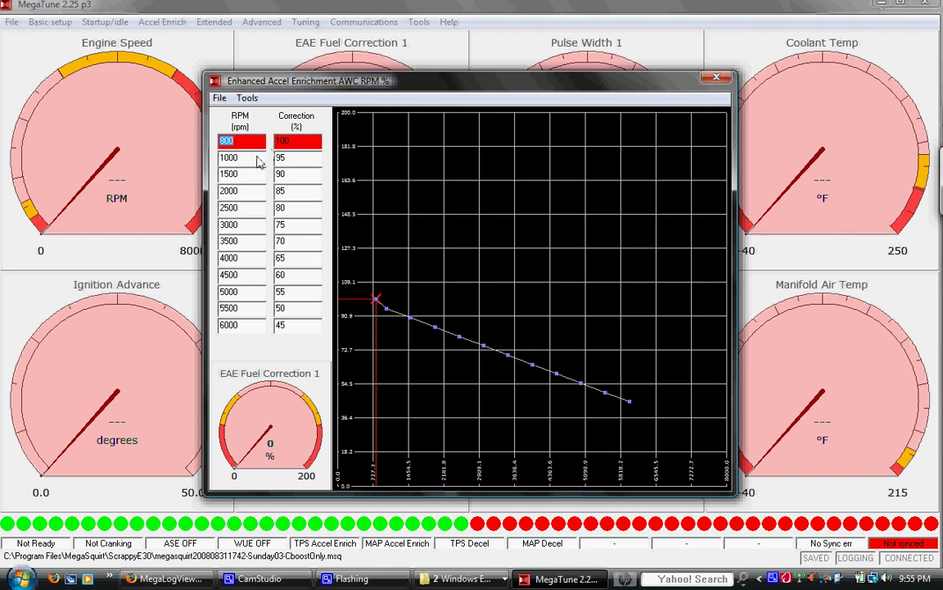
click(716, 76)
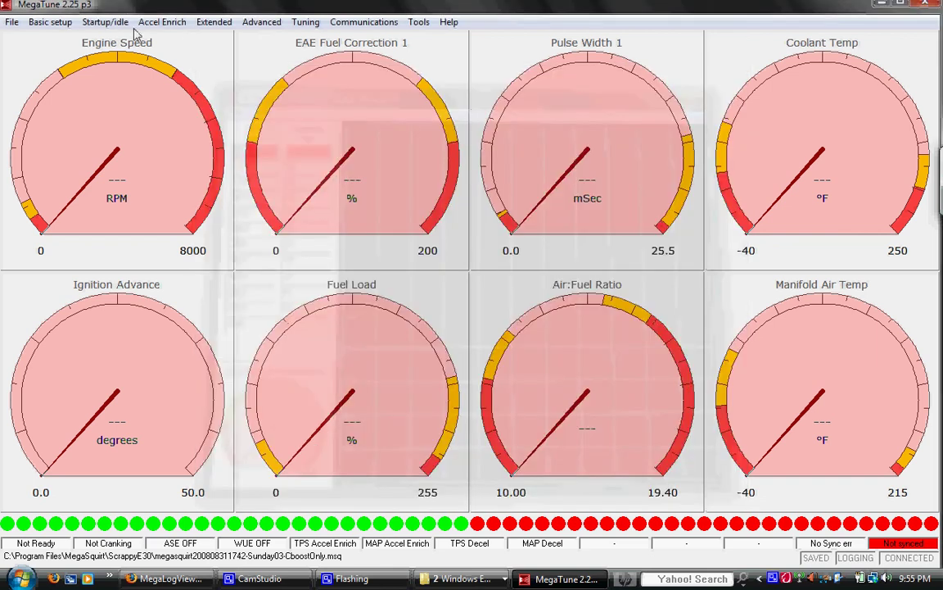
View the EAE Adhere-to-walls CLT correction table and close it
click(104, 21)
mouse_move(162, 22)
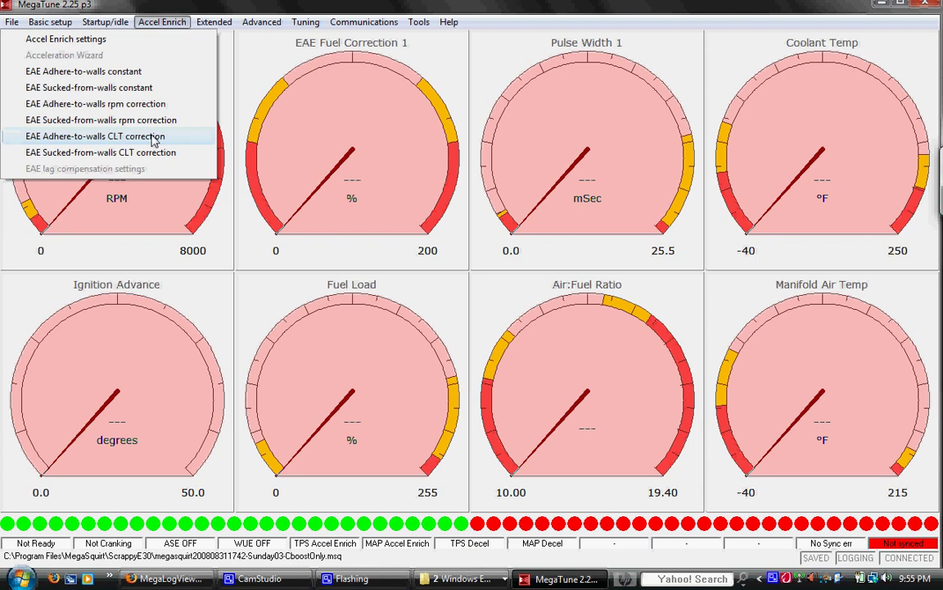
click(153, 142)
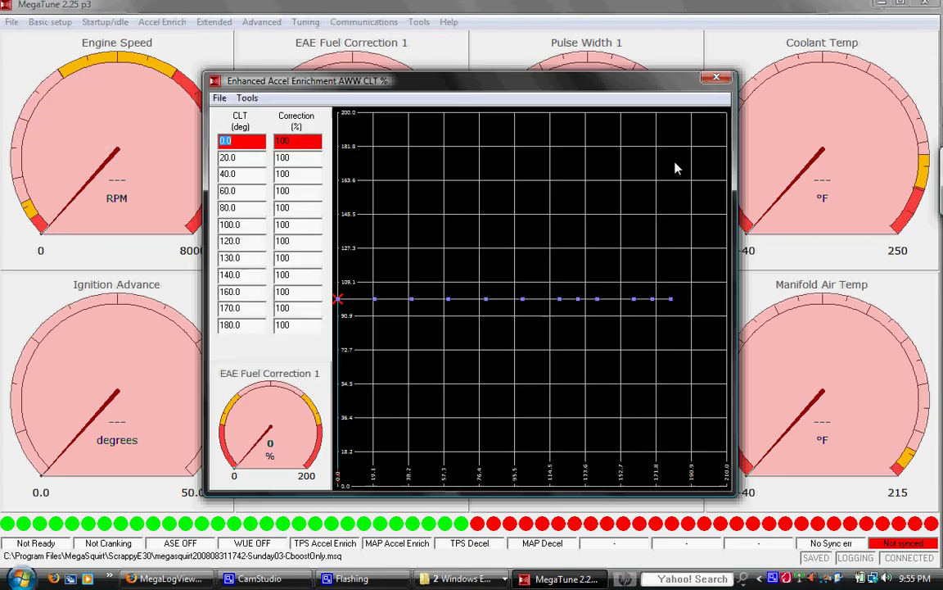
click(717, 78)
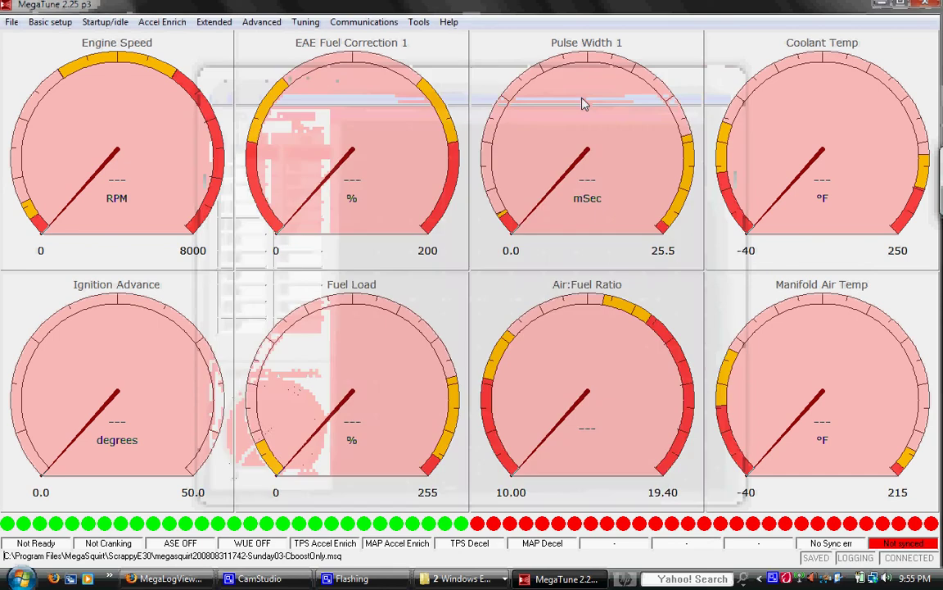
Set Enhanced Accel Enrichment to Off in Accel Enrich settings and close the dialog
click(149, 22)
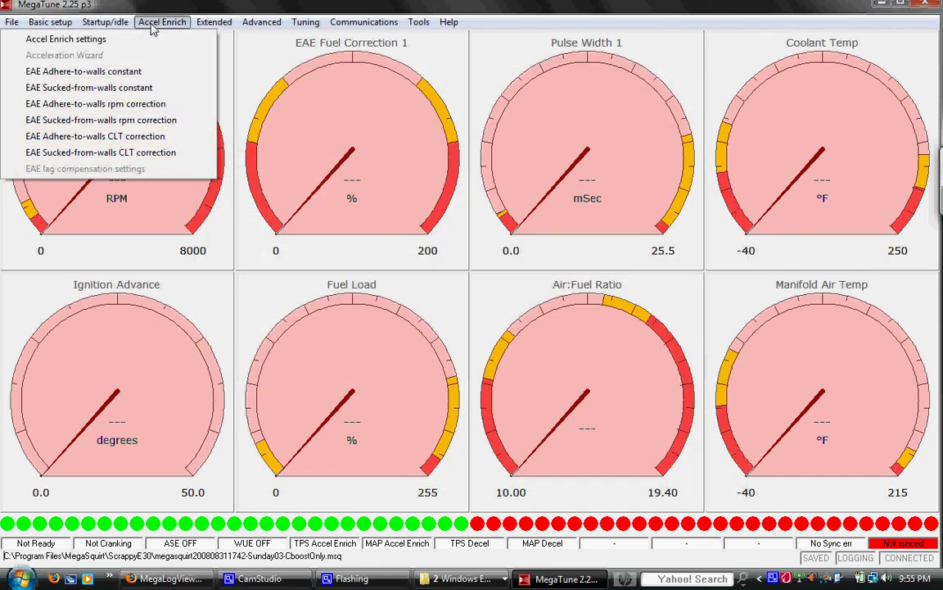
click(147, 38)
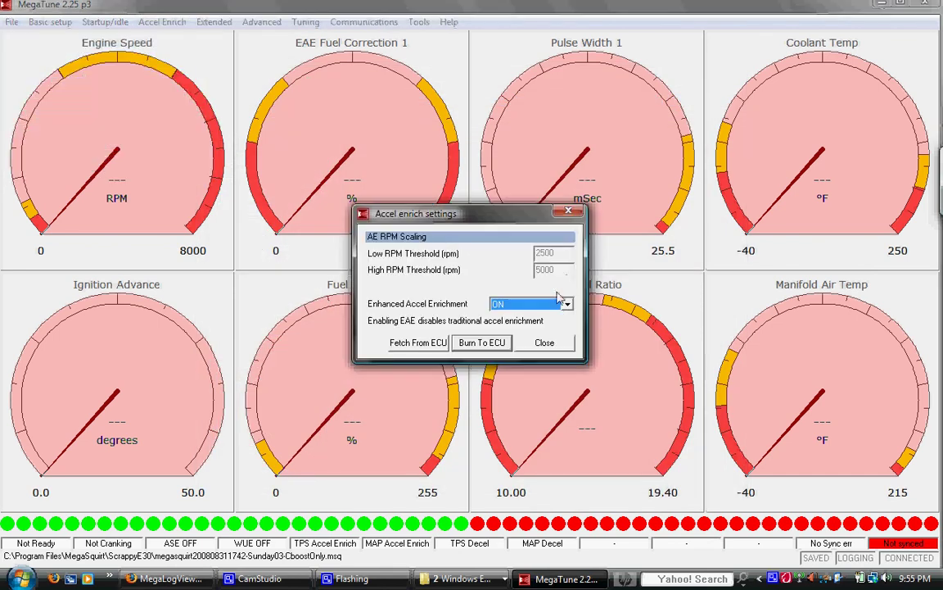
click(565, 304)
click(540, 337)
click(545, 342)
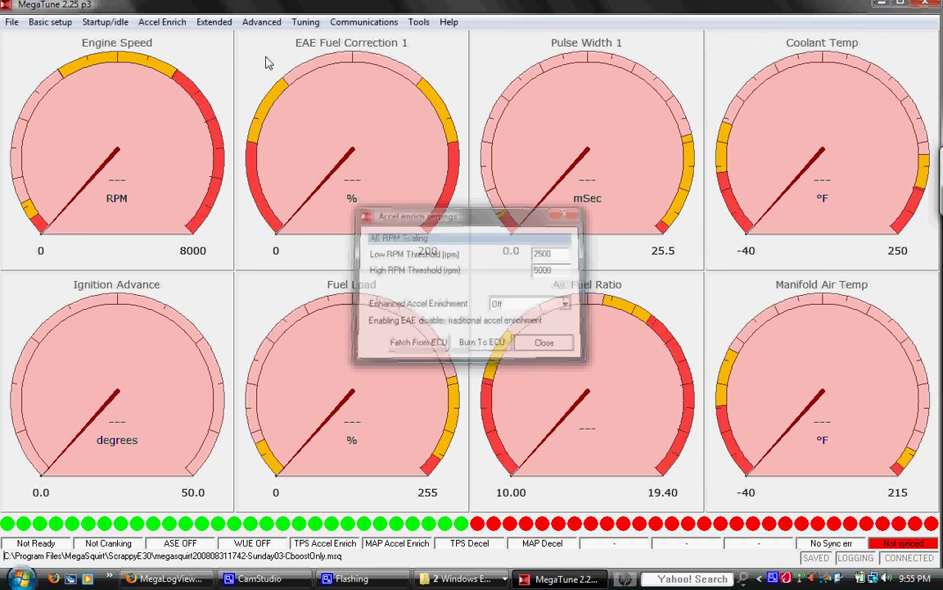
click(155, 22)
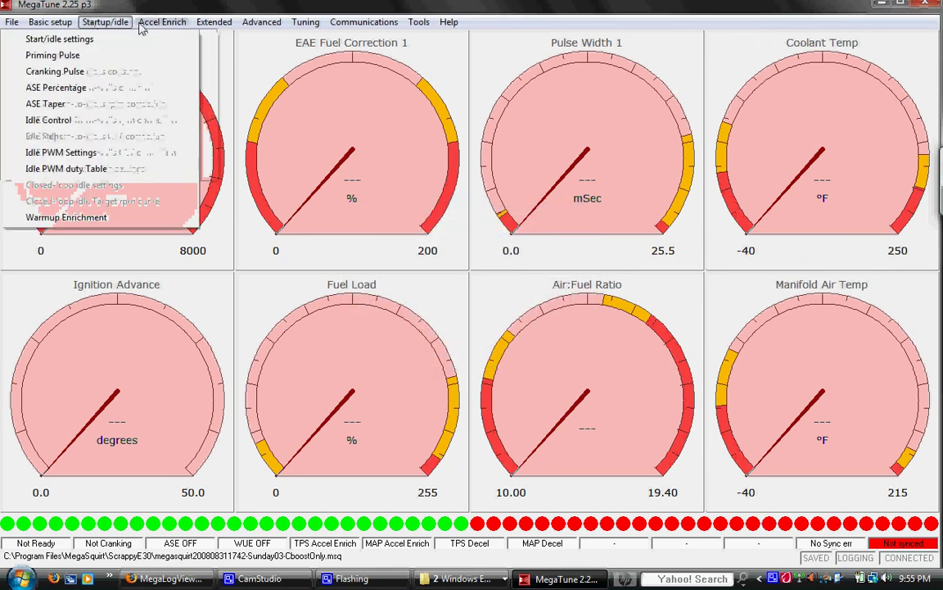
click(114, 55)
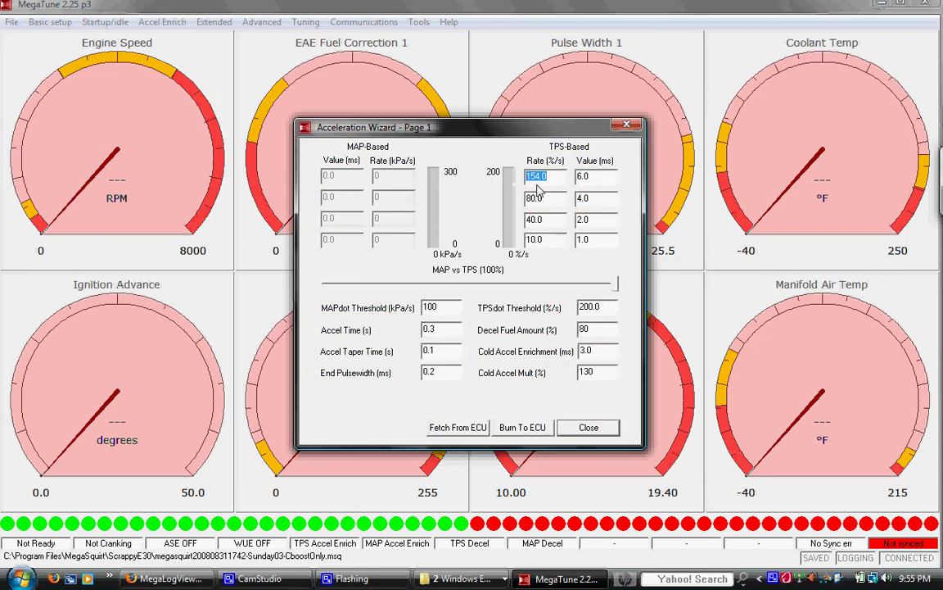
key(Tab)
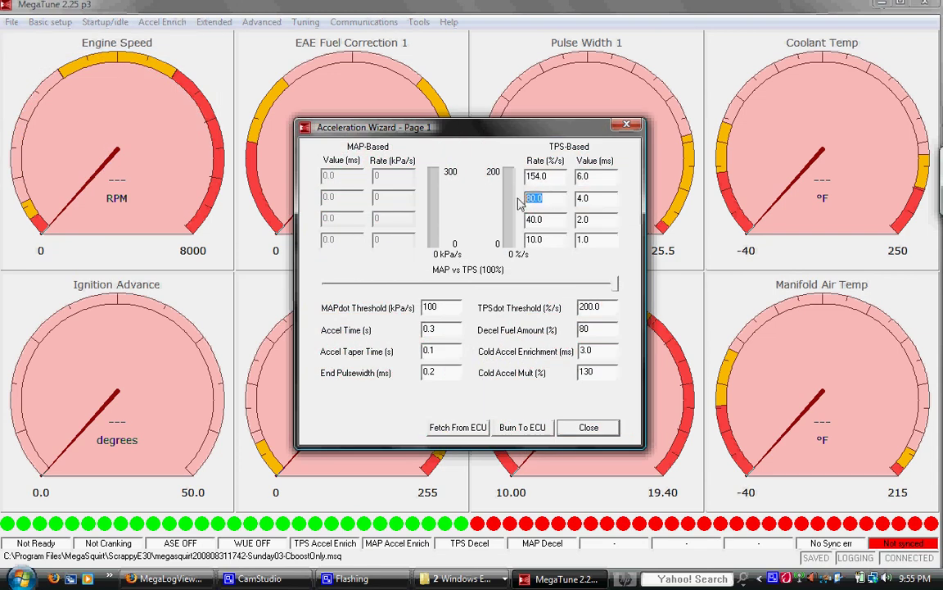
key(Tab)
key(Tab)
key(Tab)
key(Tab)
key(Tab)
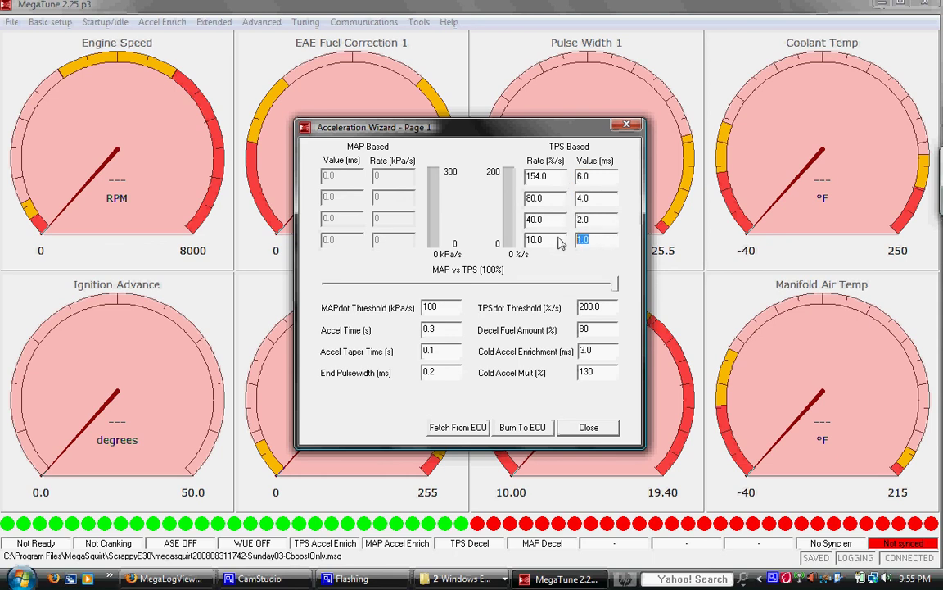
key(Tab)
click(611, 309)
double_click(612, 310)
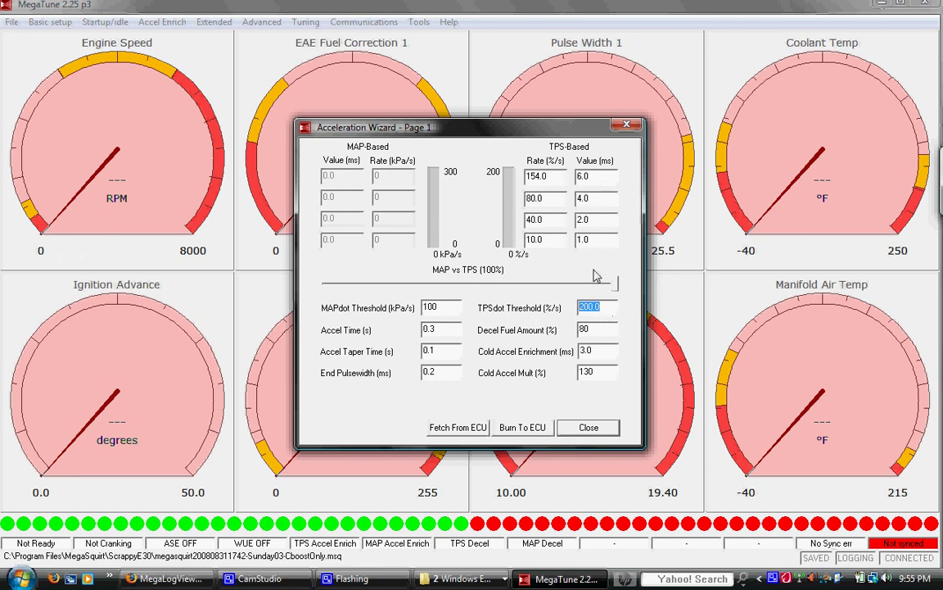
click(611, 310)
double_click(611, 310)
click(609, 310)
double_click(610, 310)
click(586, 428)
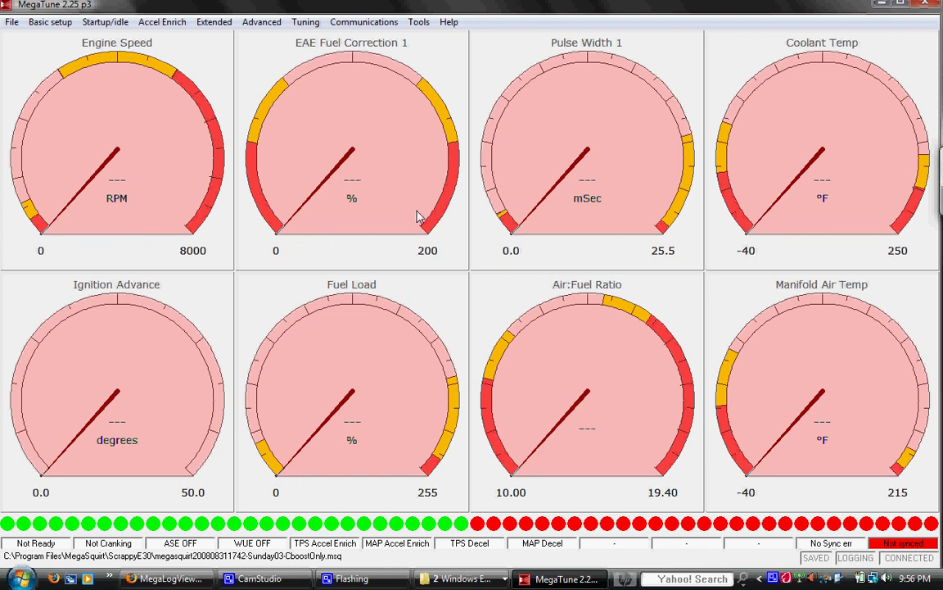
Browse the Accel Enrich, Extended and Advanced menu entries
click(163, 25)
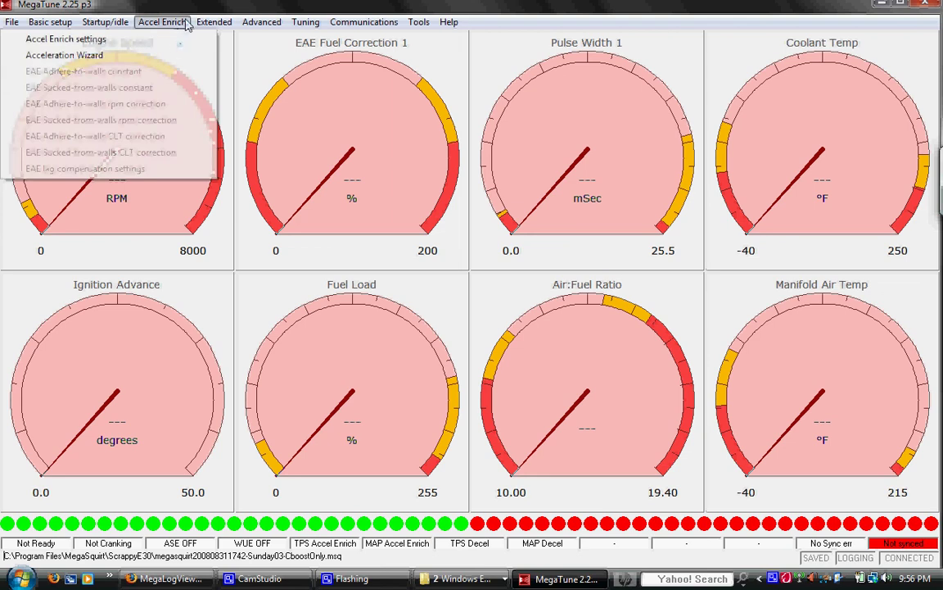
mouse_move(211, 30)
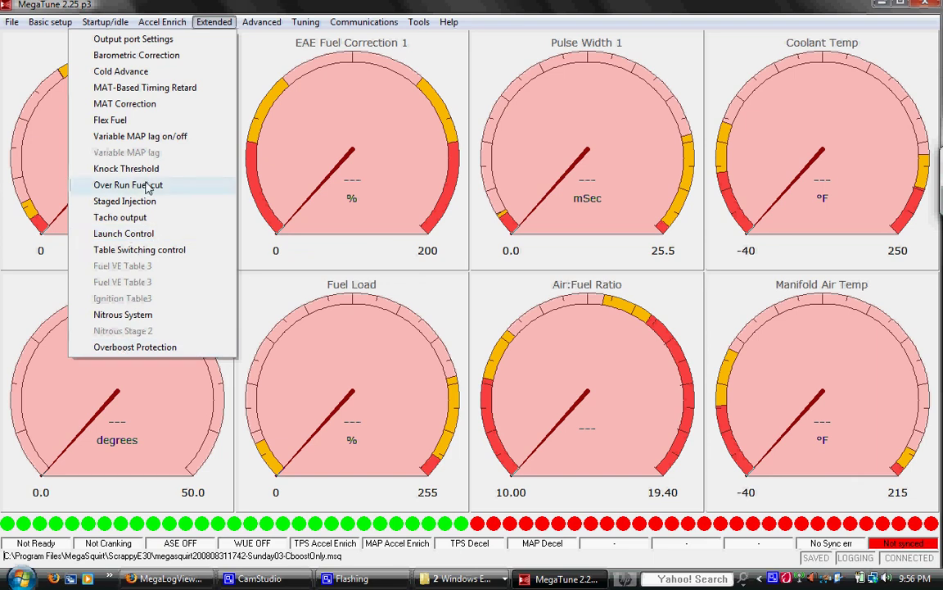
mouse_move(260, 23)
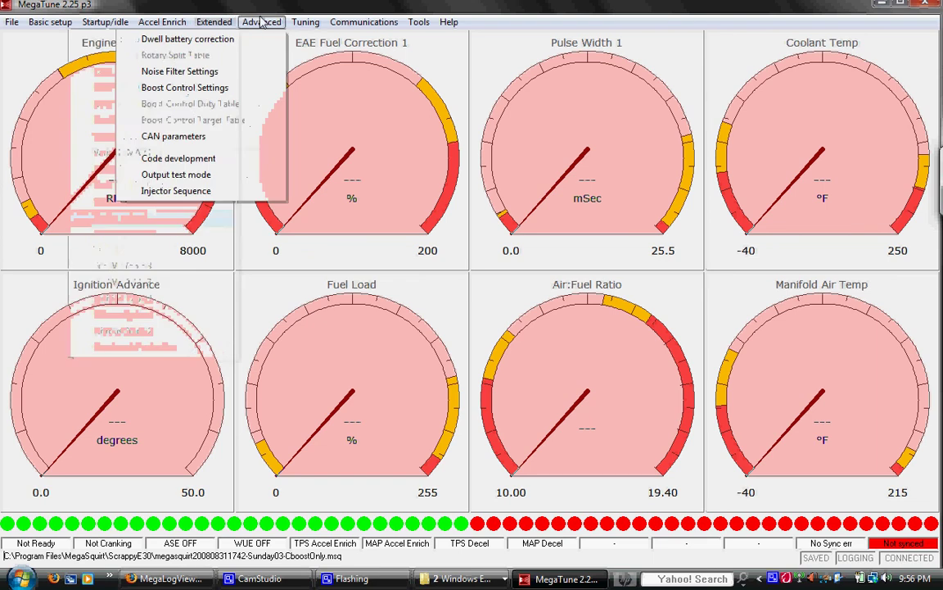
Open Output test mode and switch Test mode to Injectors, then back to Coils
click(240, 179)
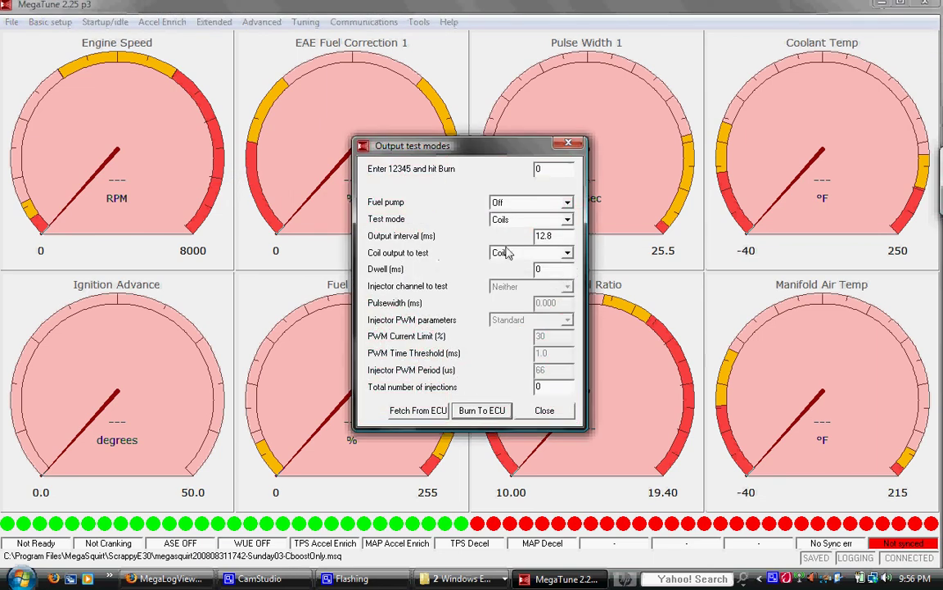
click(530, 221)
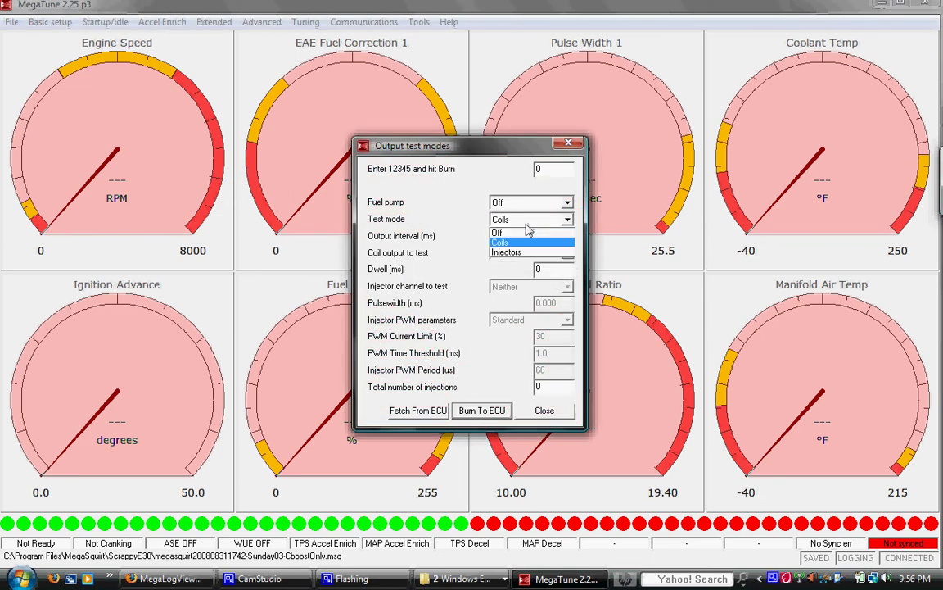
click(528, 242)
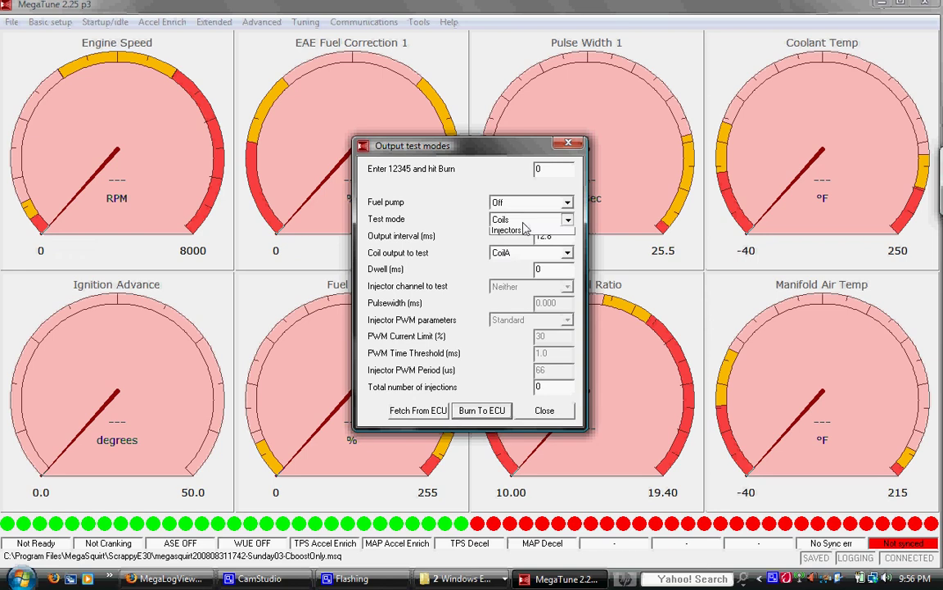
click(522, 254)
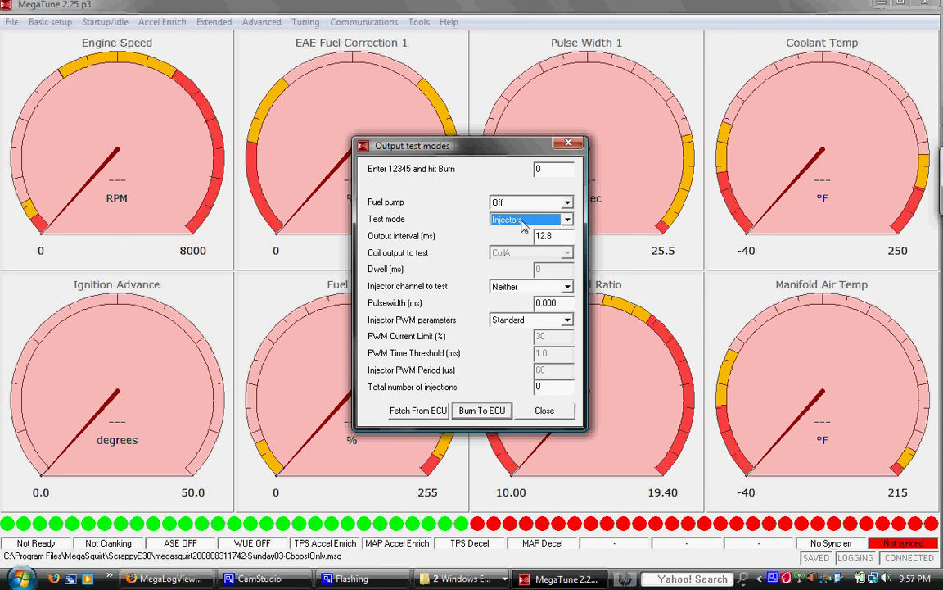
click(522, 221)
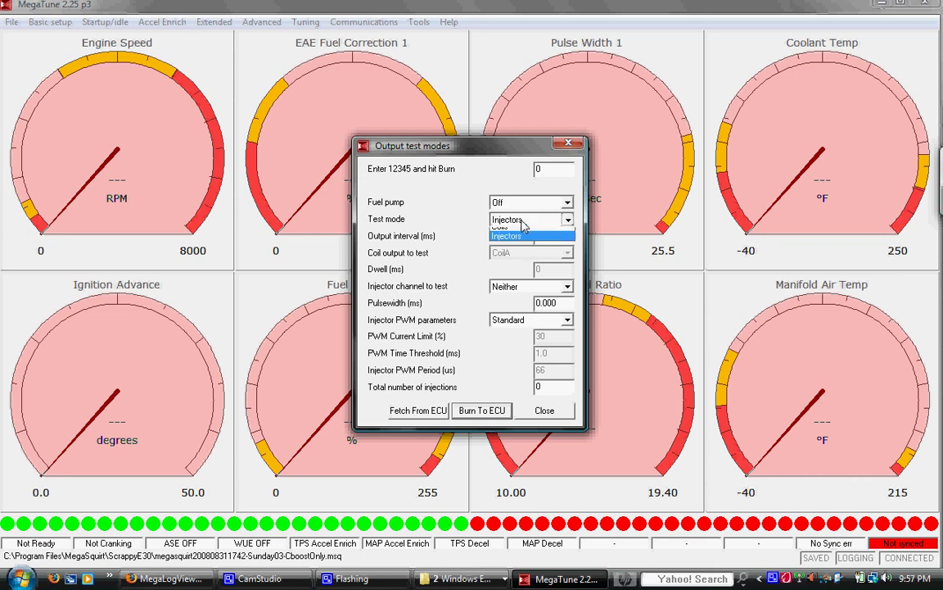
click(563, 244)
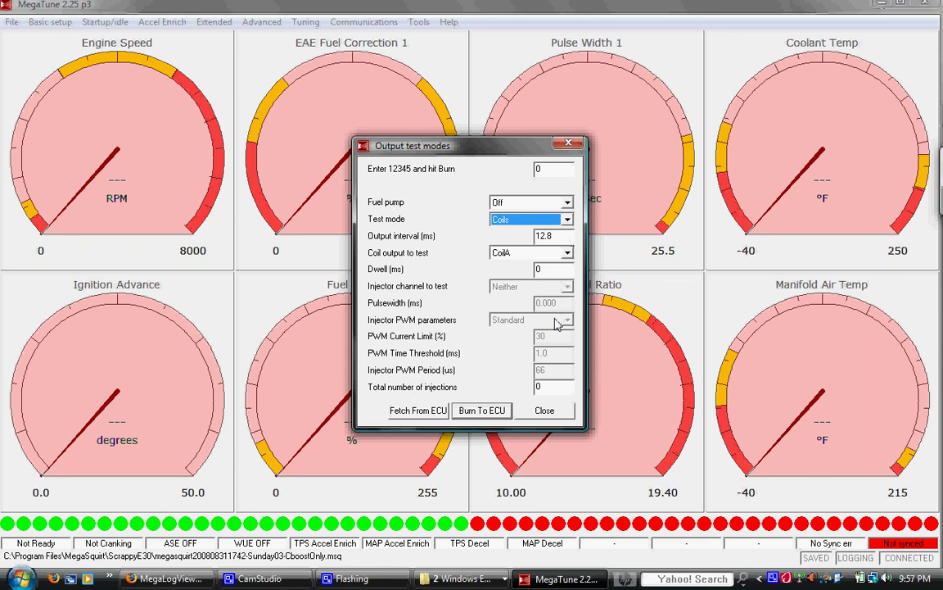
Set dwell to 3 and Test mode to Injectors, then close the Output test modes window
key(Tab)
key(Tab)
key(Tab)
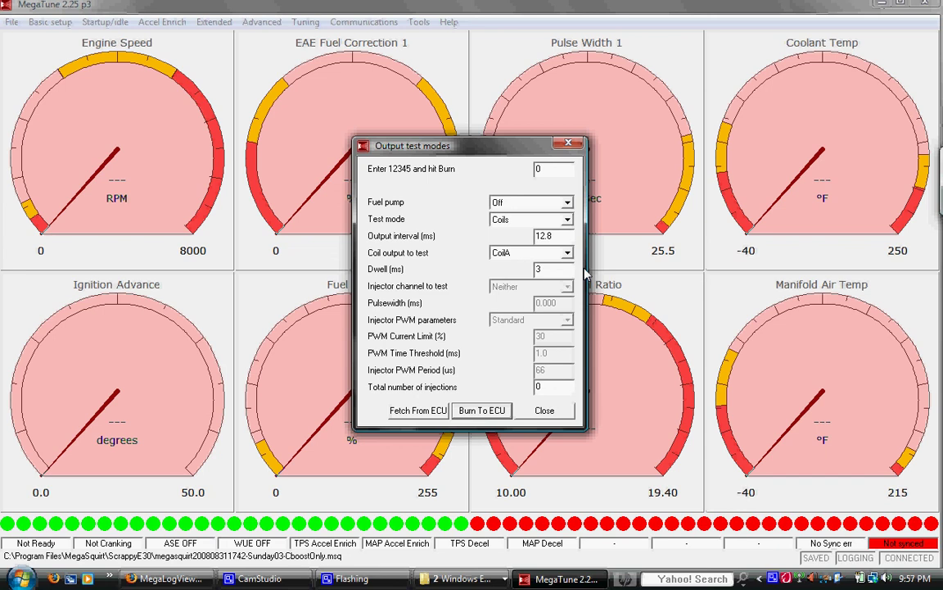
click(535, 220)
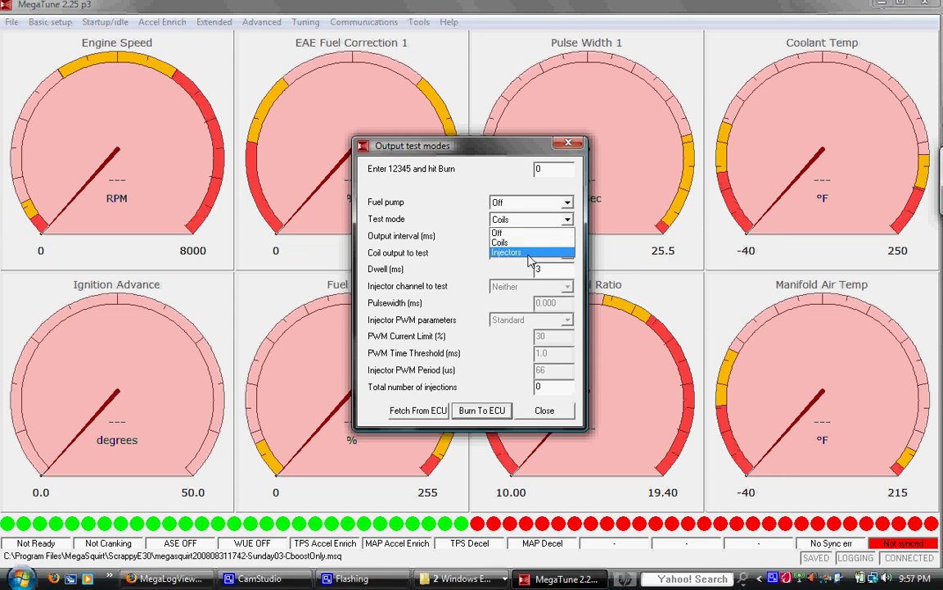
click(528, 256)
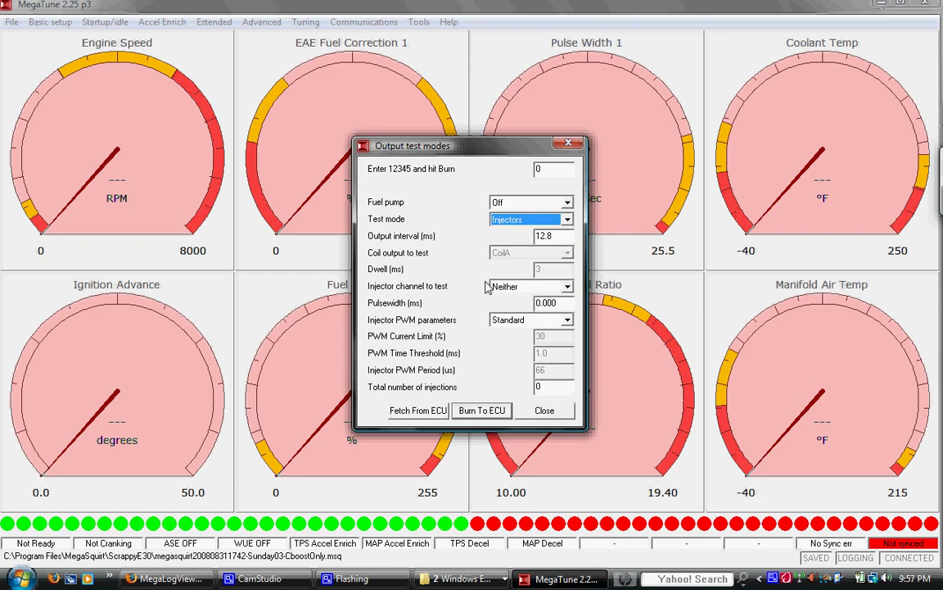
click(547, 409)
click(305, 22)
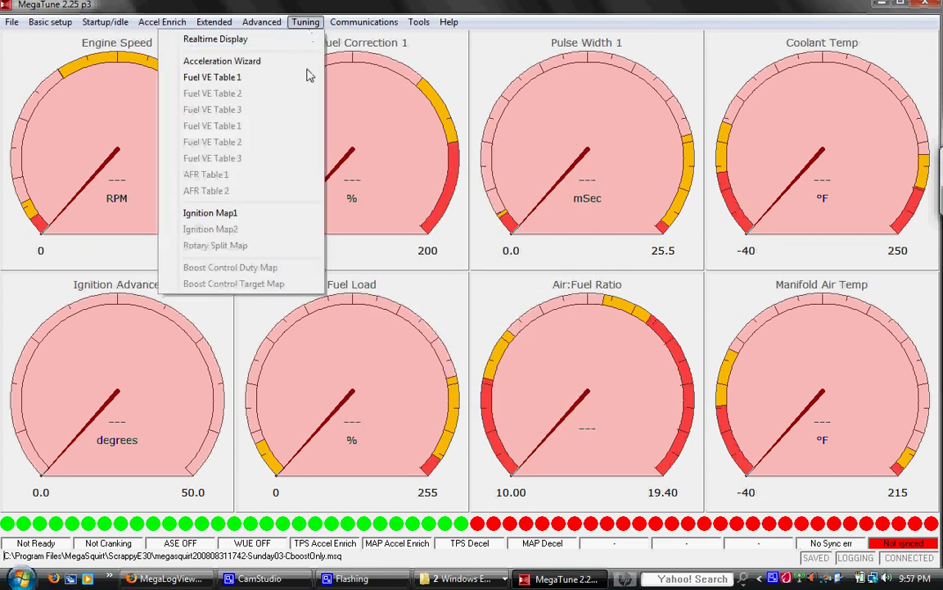
click(301, 39)
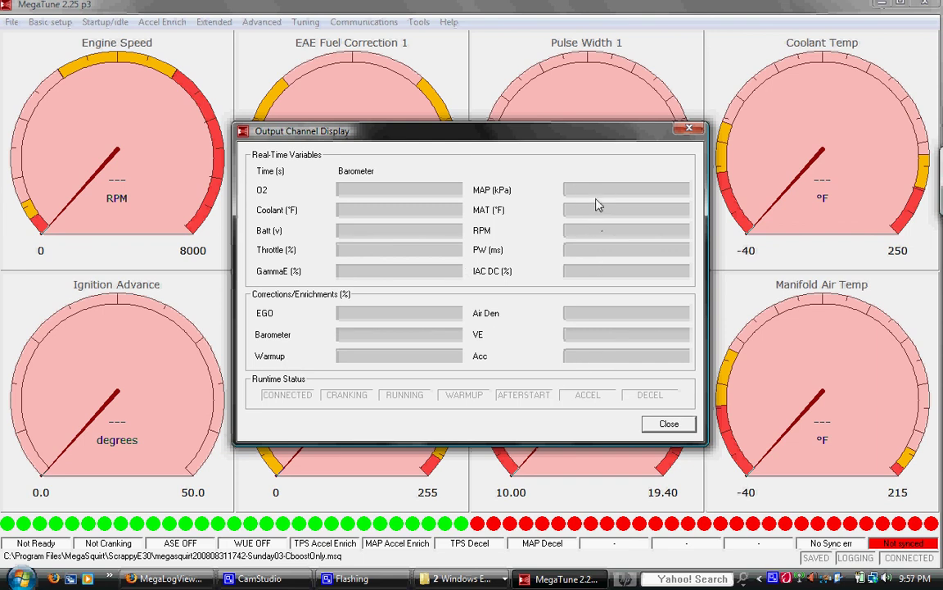
click(667, 422)
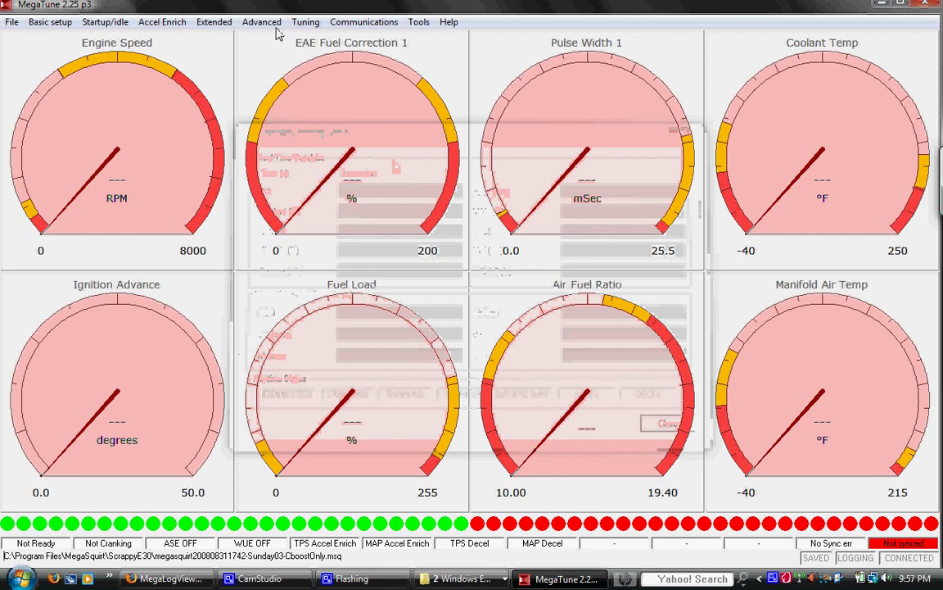
click(262, 22)
mouse_move(305, 22)
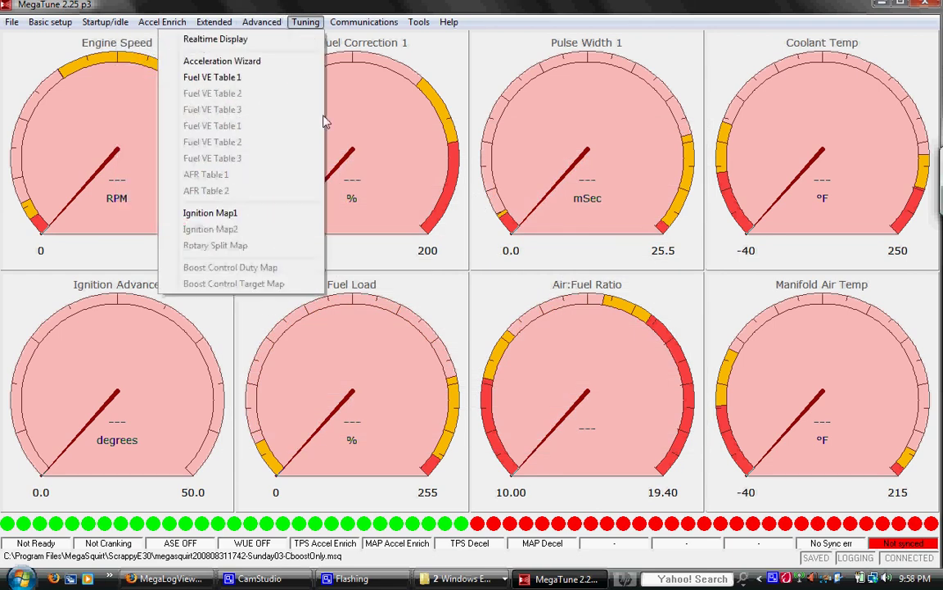
Open the VE Table 1 3D view and move the operating point to 5200 RPM, 120% load
click(302, 78)
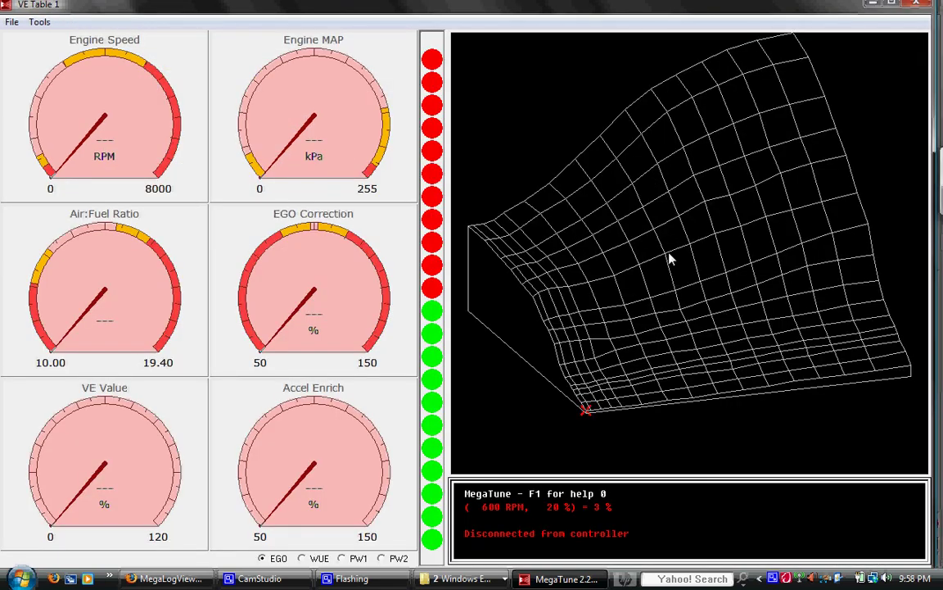
key(Up)
key(Up)
key(Right)
key(Up)
key(Right)
key(Up)
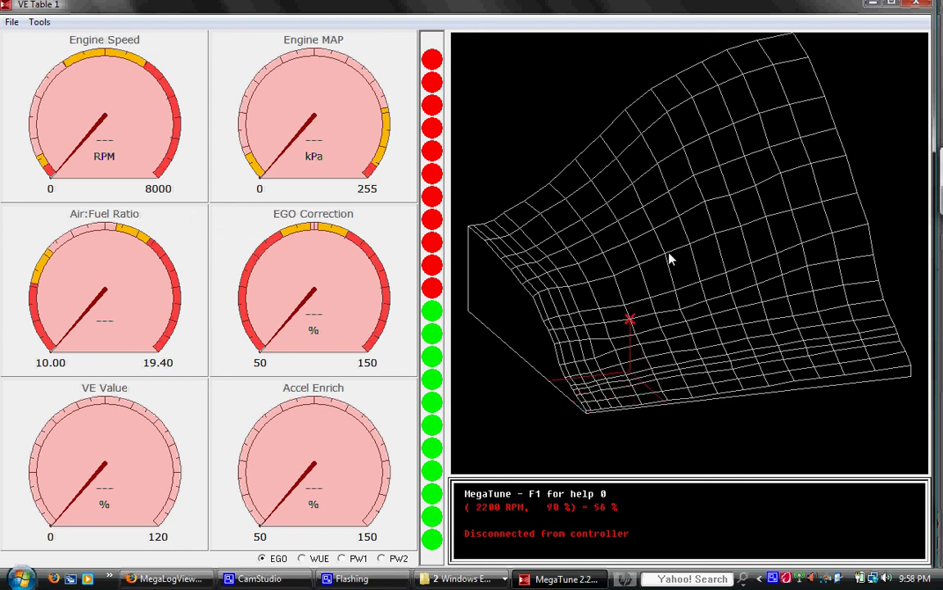
key(Up)
key(Right)
key(Right)
key(Left)
key(Up)
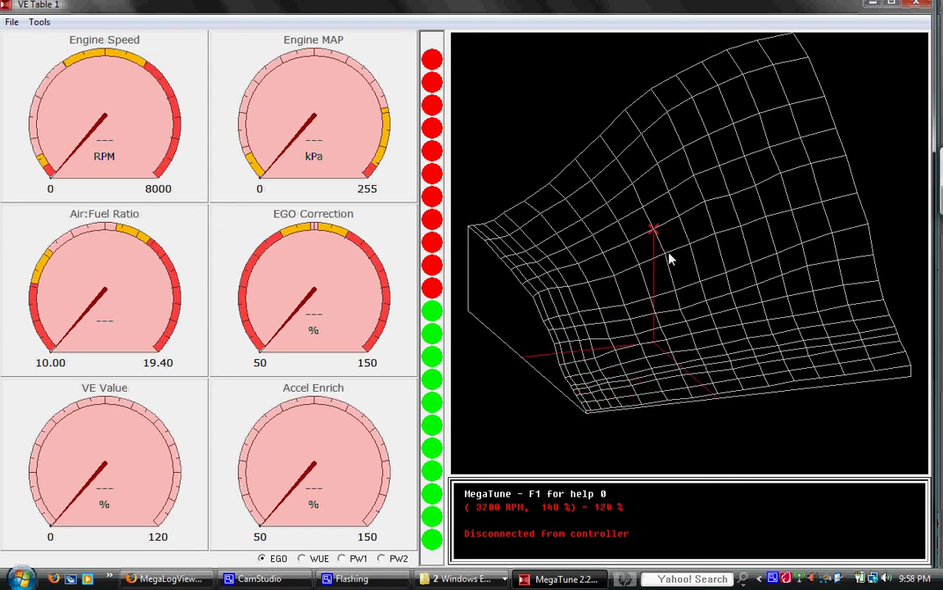
key(Right)
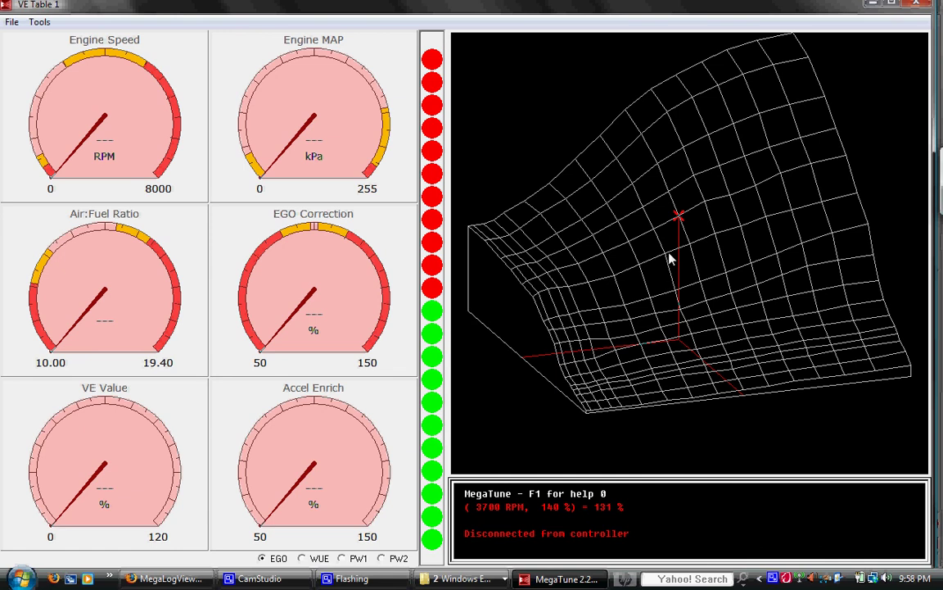
key(Down)
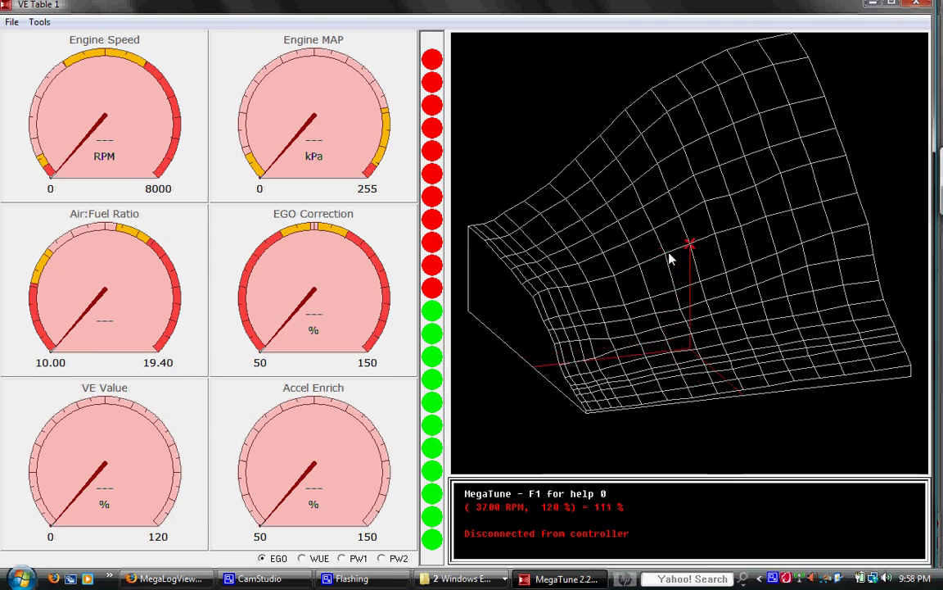
key(Left)
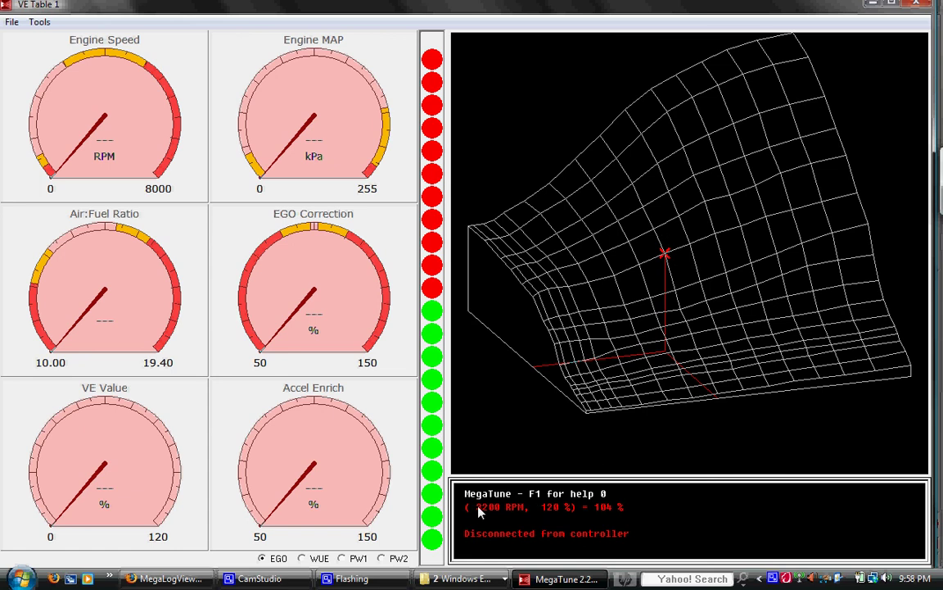
key(Right)
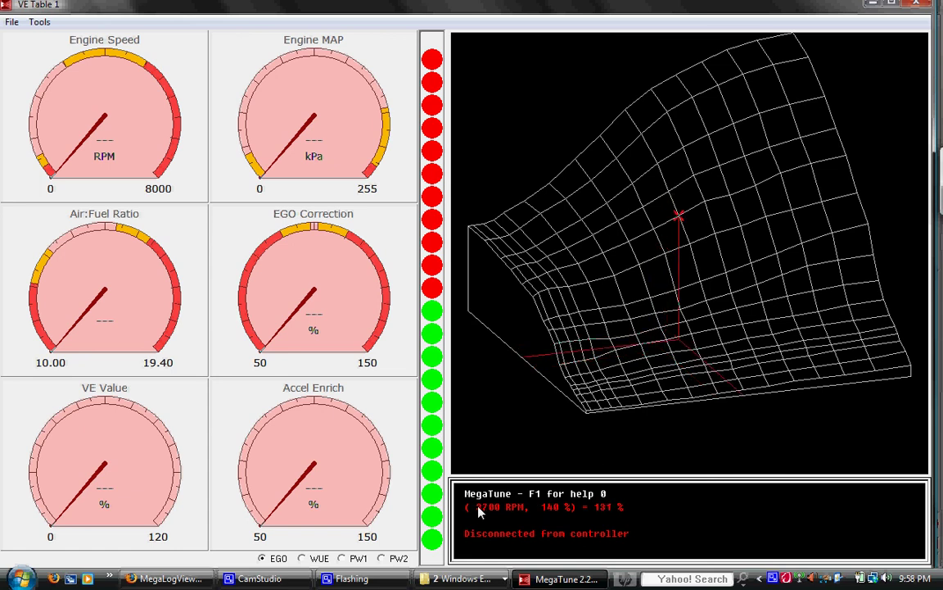
key(Down)
key(Right)
key(Right)
key(Right)
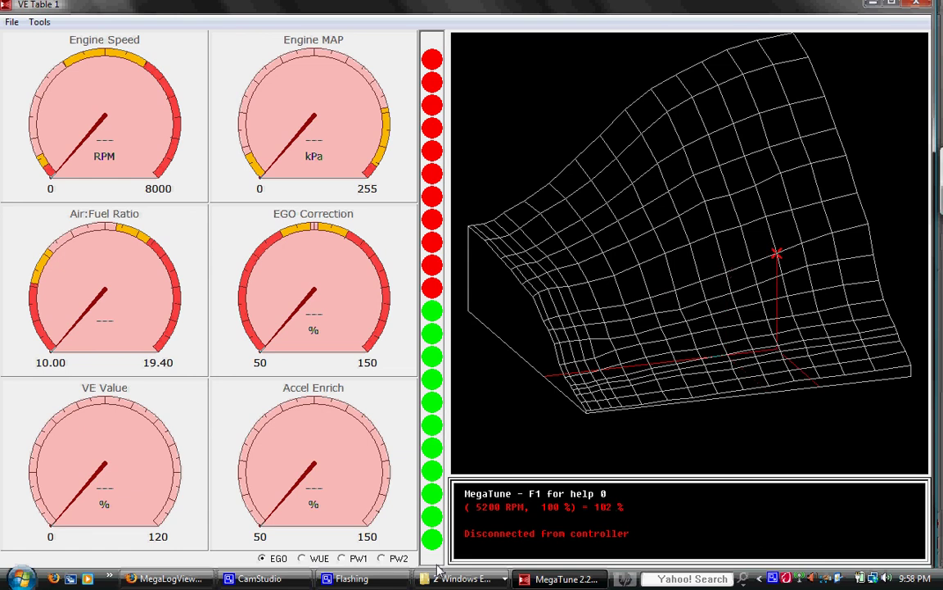
key(Up)
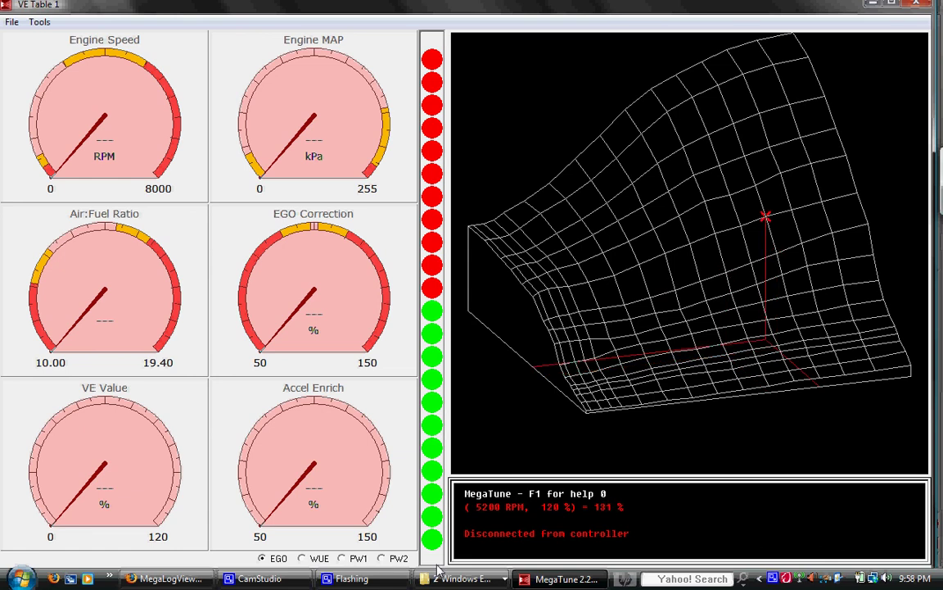
Adjust the VE value at that cell, leaving it at 131, and close the table
key(plus)
key(plus)
key(plus)
key(plus)
key(plus)
key(plus)
key(plus)
key(plus)
key(plus)
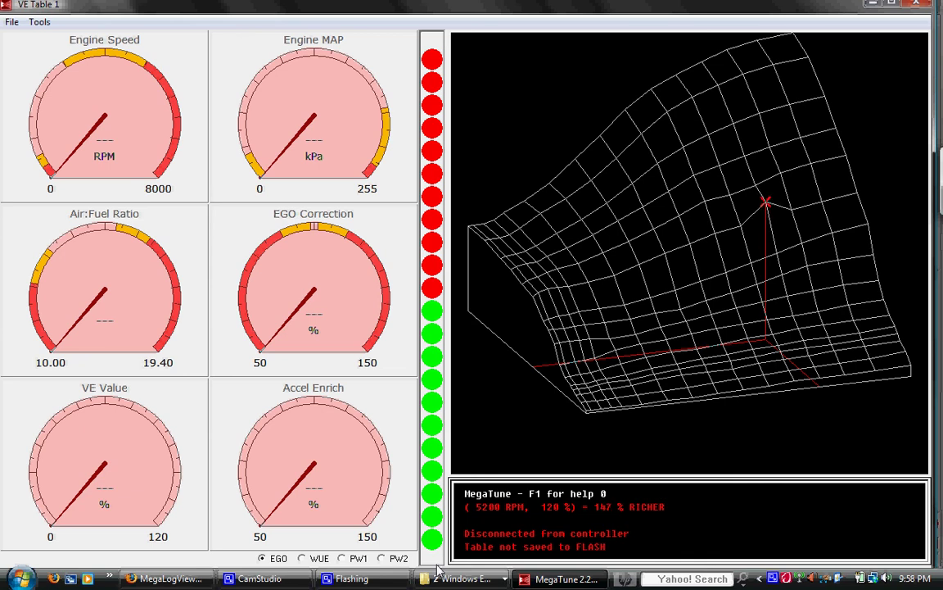
key(plus)
key(minus)
key(minus)
key(minus)
key(minus)
key(minus)
key(minus)
key(minus)
key(minus)
key(minus)
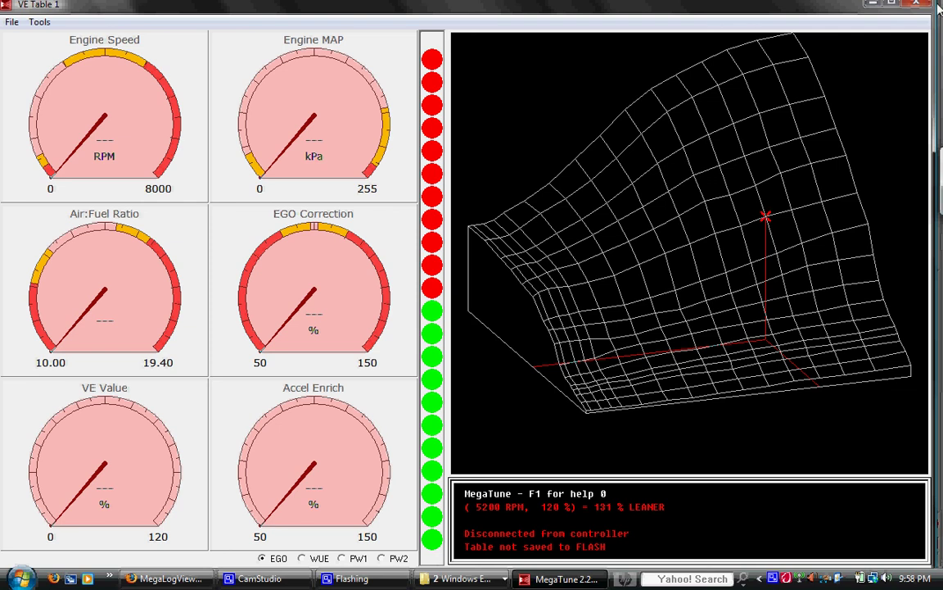
key(Escape)
click(309, 23)
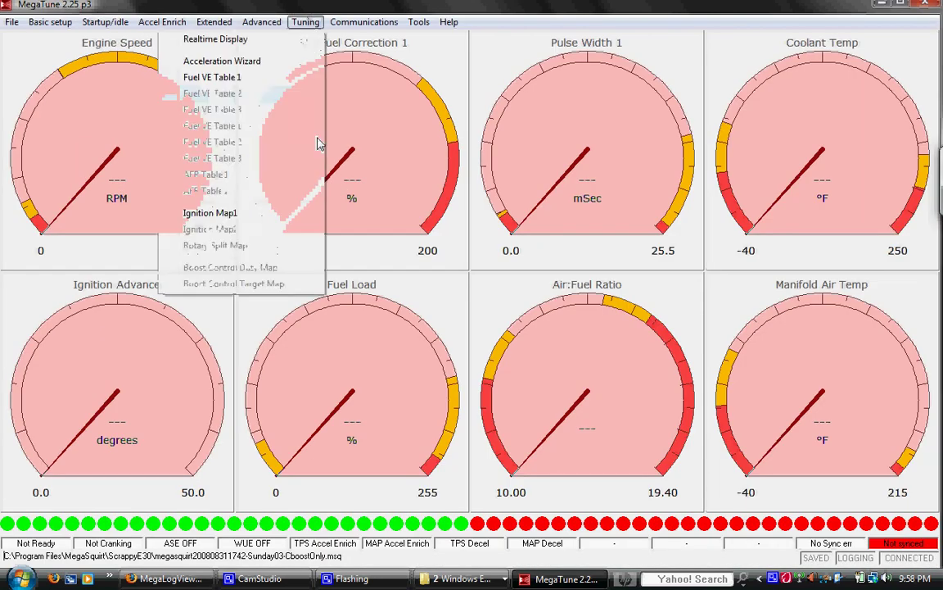
Inspect the Spark Advance Table1 3D map (17.0 deg at 800 RPM/30%) and close it
click(259, 219)
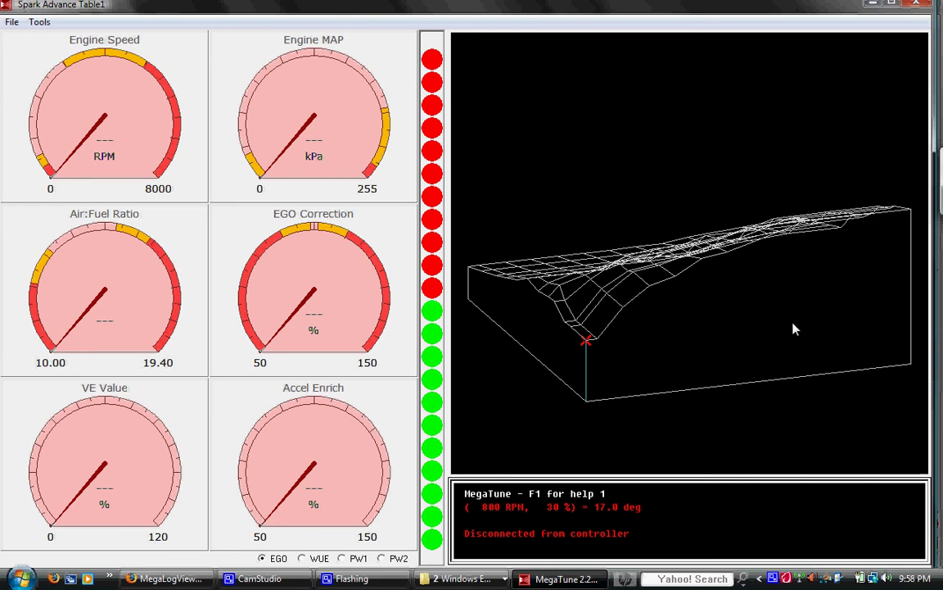
click(923, 8)
click(411, 24)
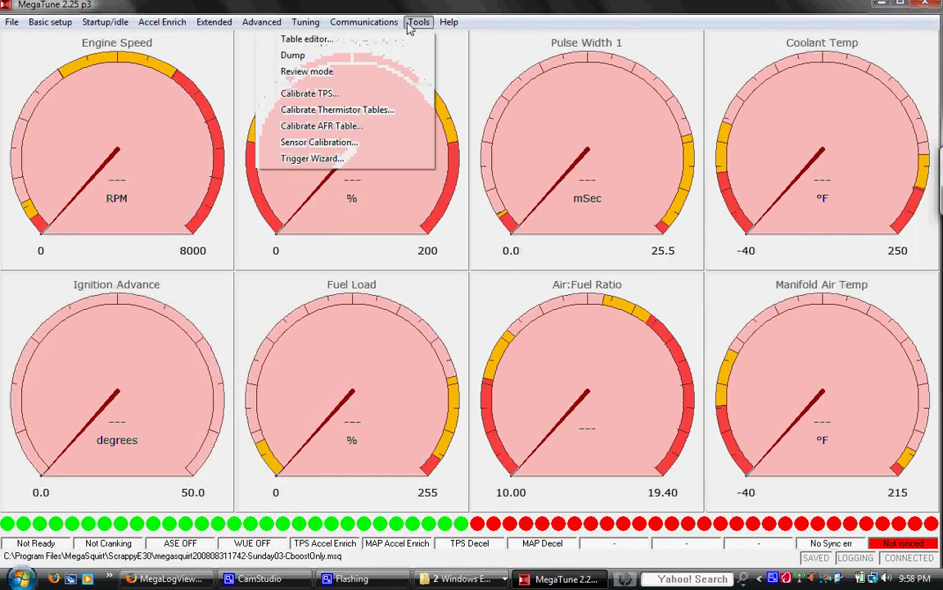
Review and cancel Calibrate TPS (full throttle 210) and the coolant thermistor Table Generator (2490-ohm bias)
click(400, 95)
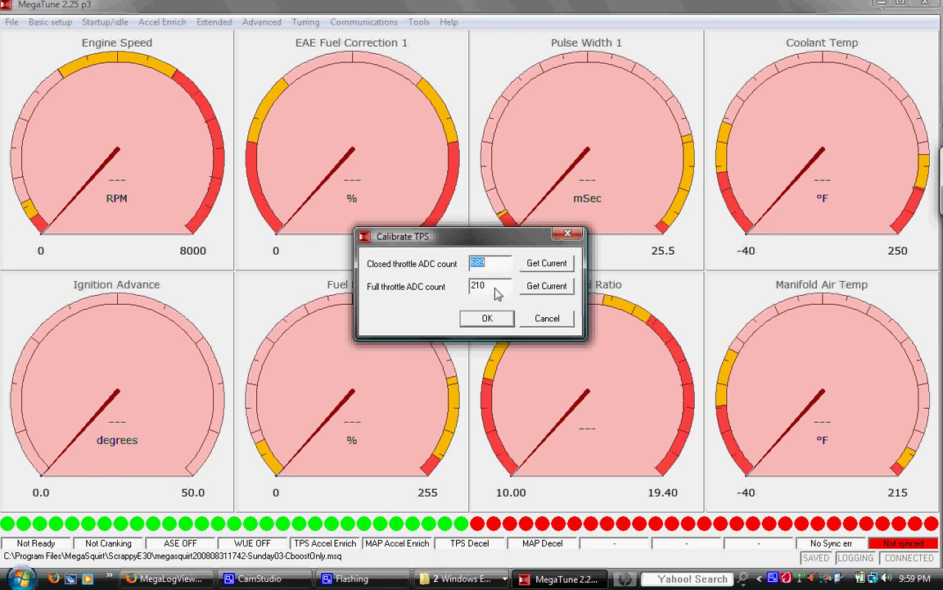
click(533, 317)
click(419, 22)
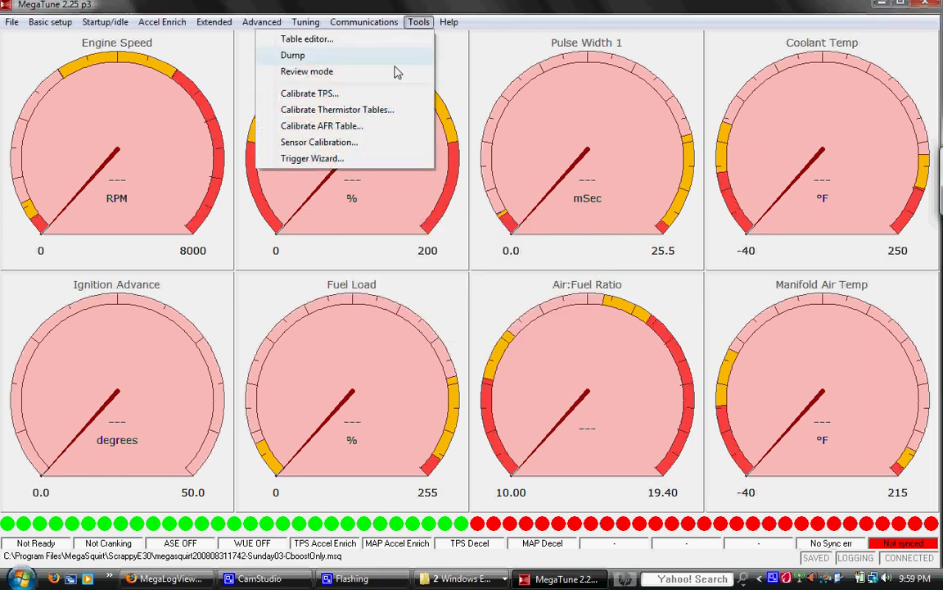
click(389, 112)
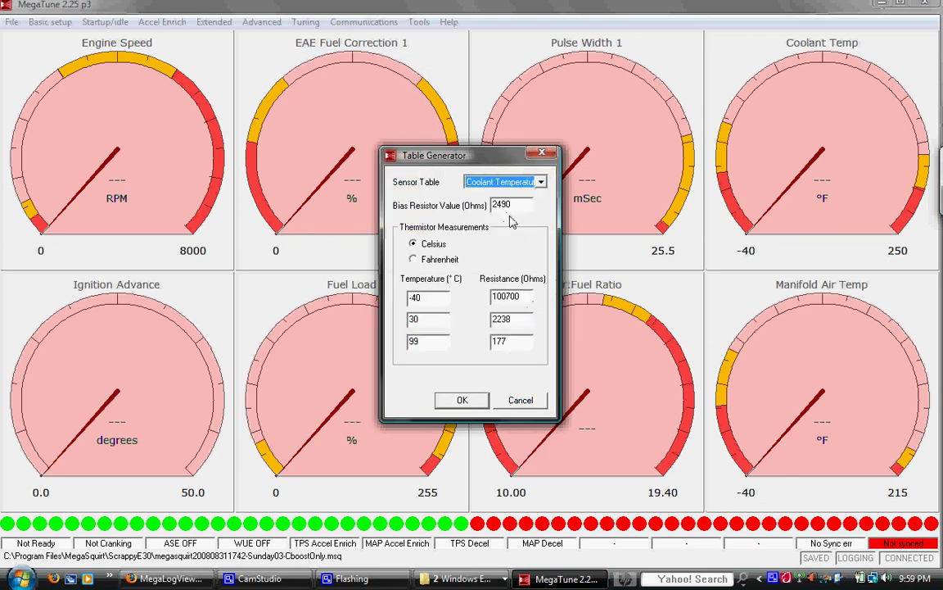
click(524, 399)
Open the MS-II AFR Calibrator from Tools and cancel without changes
click(364, 22)
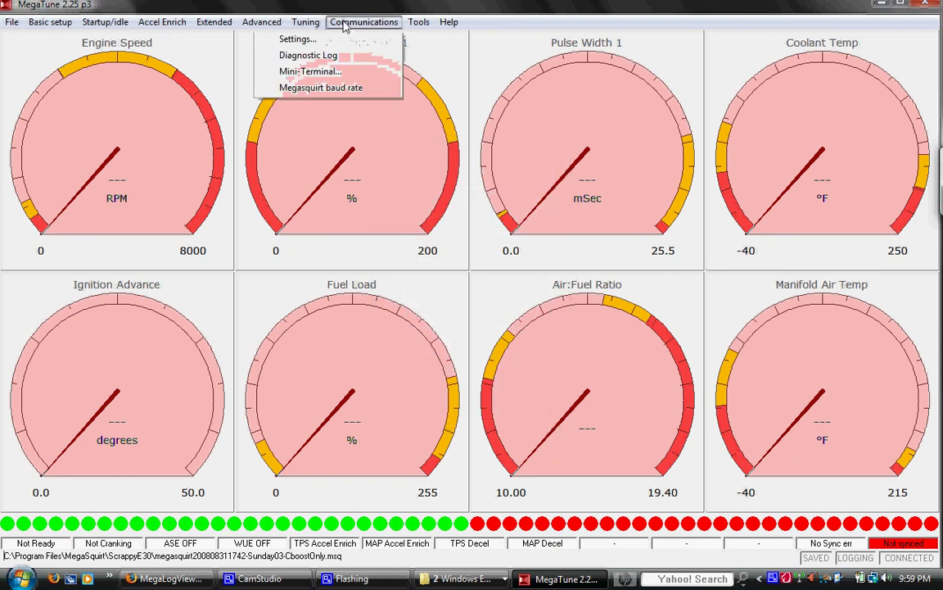
mouse_move(305, 22)
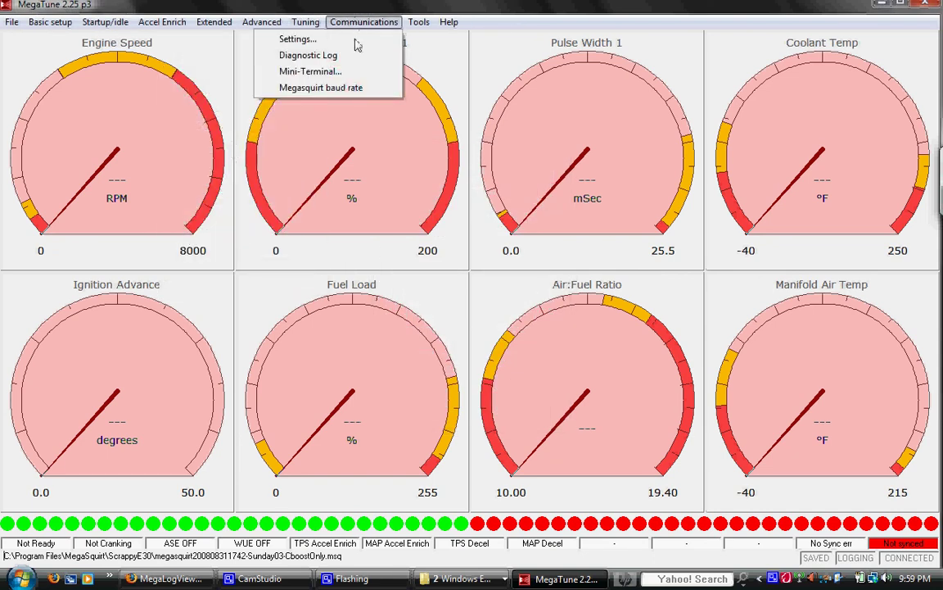
mouse_move(419, 25)
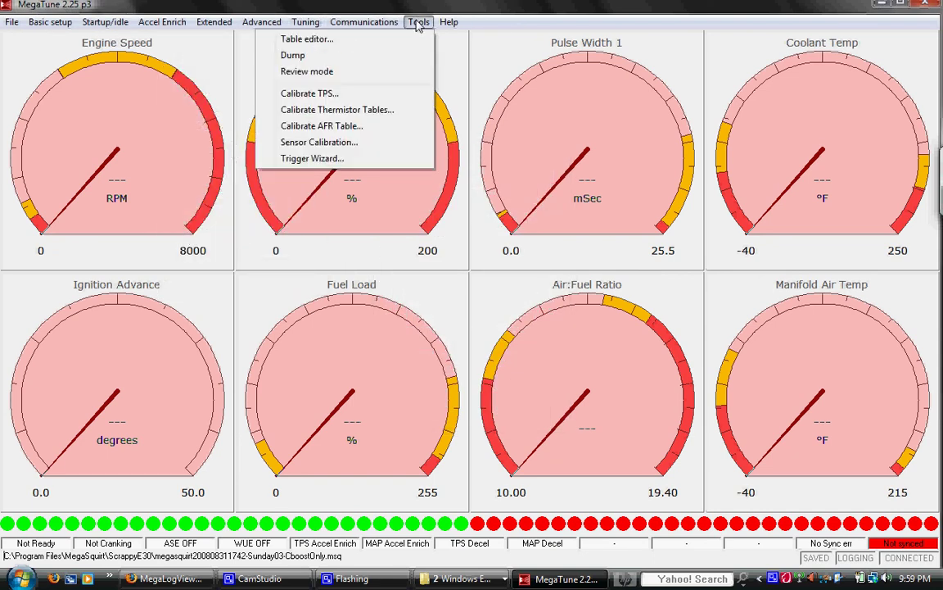
click(380, 126)
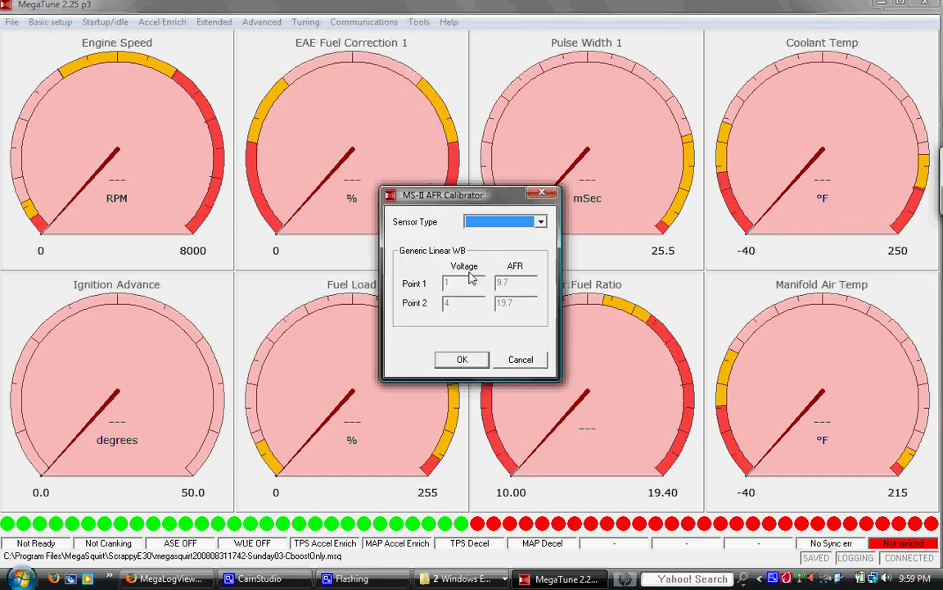
click(519, 359)
Review the MAP and barometer Sensor Calibration (MAP 10.0–260.0, rate -47) and close it
click(417, 21)
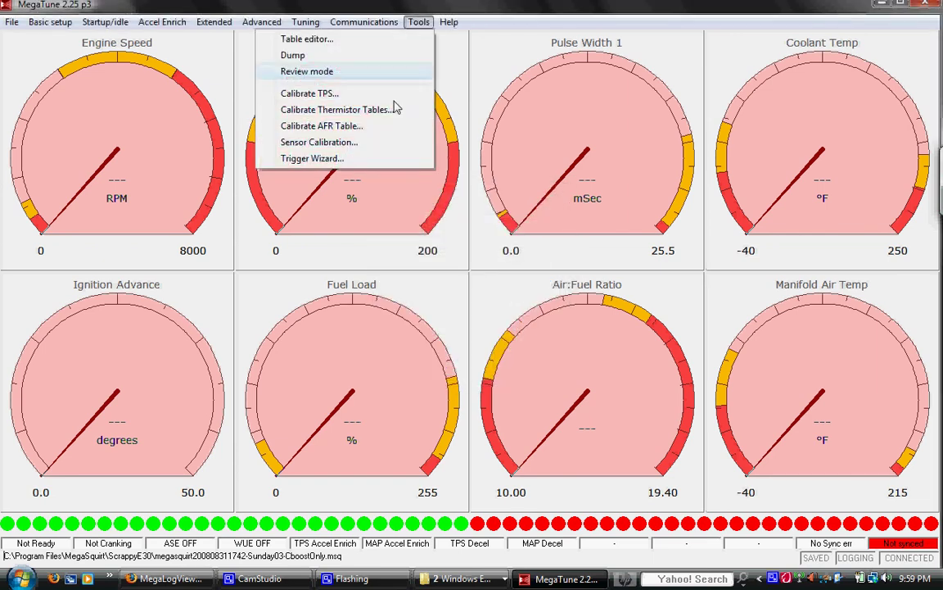
click(385, 142)
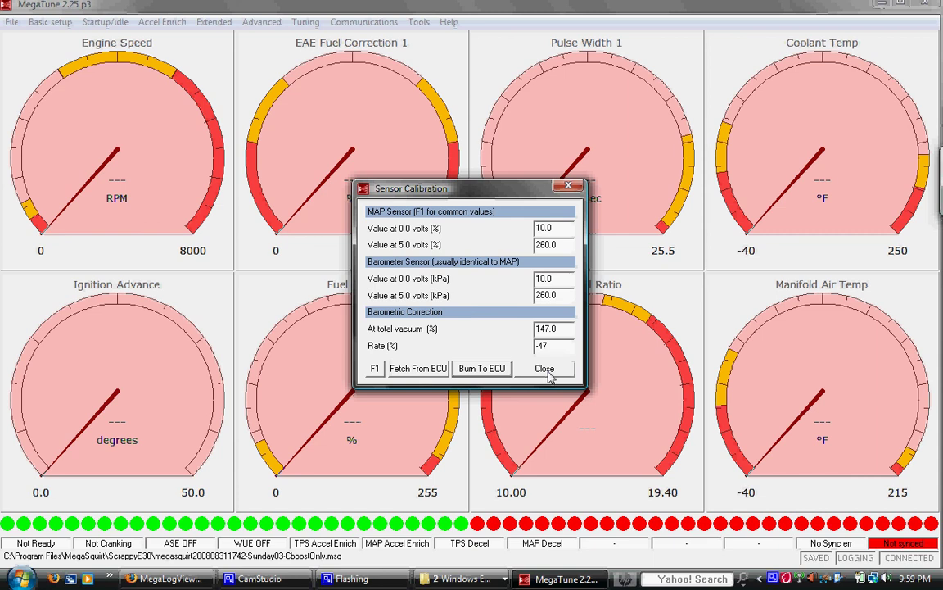
click(545, 369)
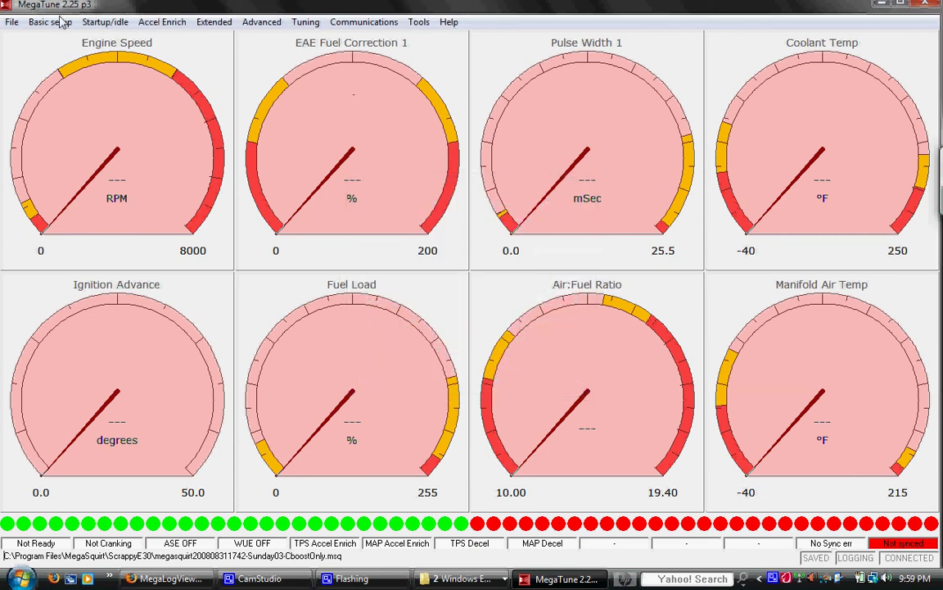
Look over the File > Datalogging options and close the menu
click(12, 22)
mouse_move(86, 133)
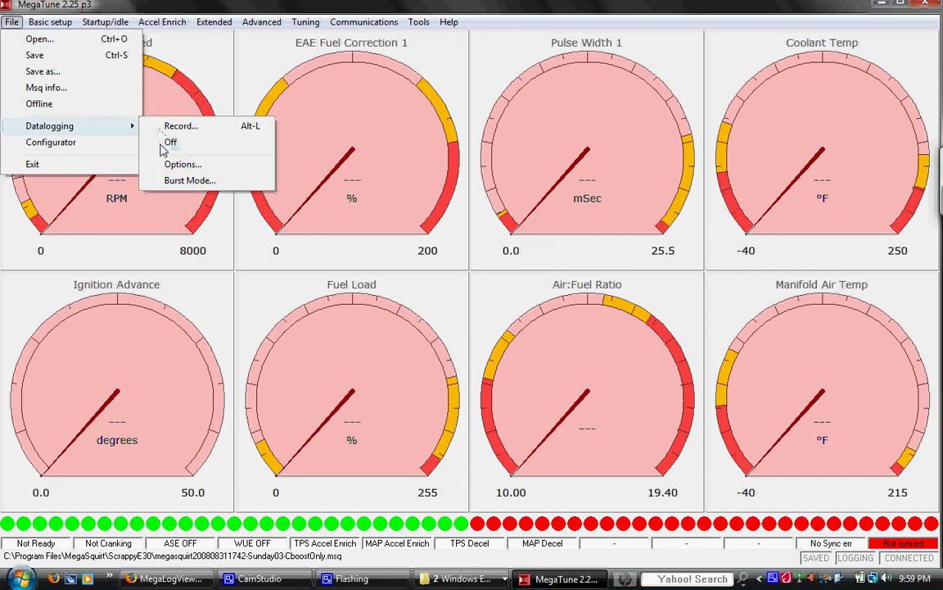
click(61, 22)
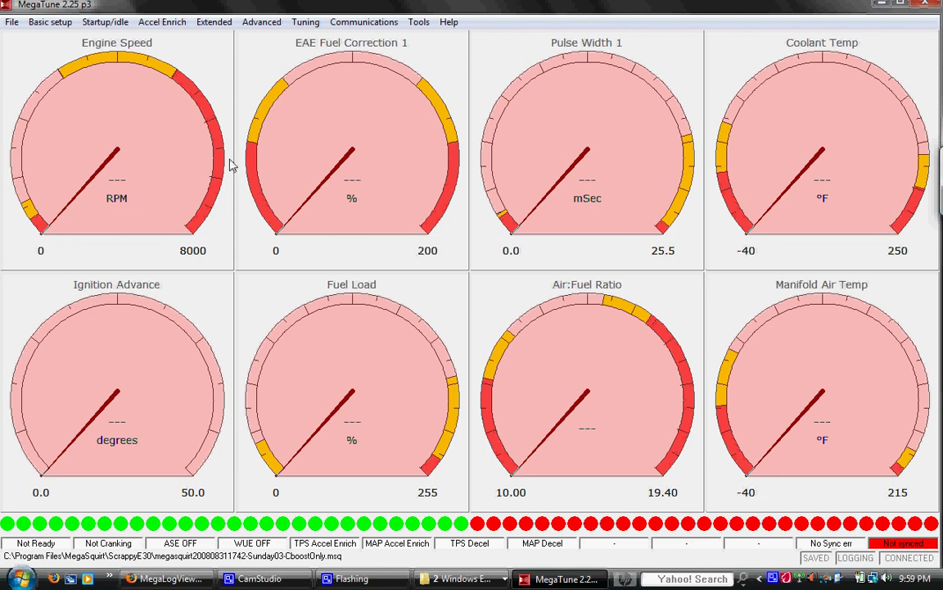
Swap the EAE Fuel Correction 1 gauge to mapGauge, an Engine MAP gauge (0–255 kPa)
right_click(367, 166)
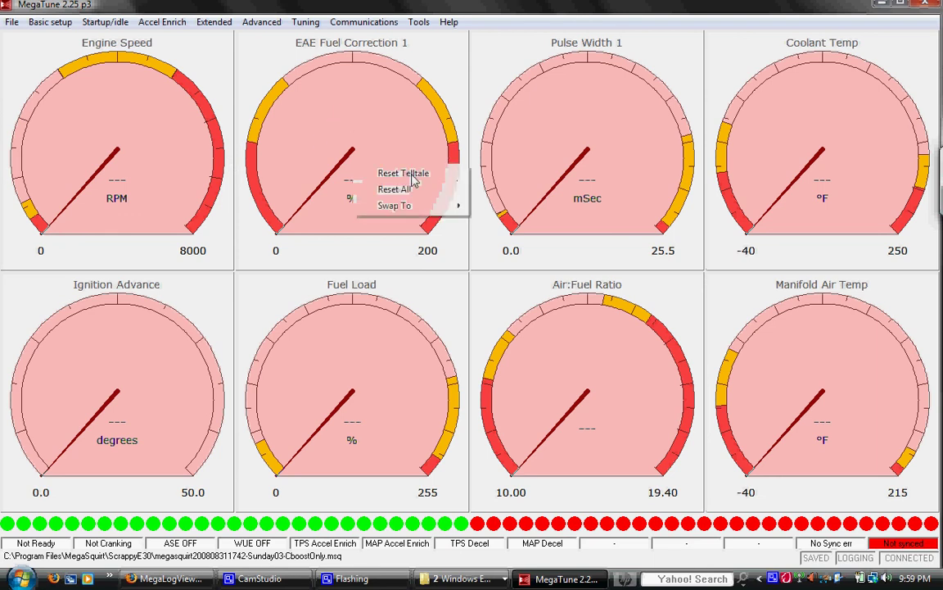
right_click(358, 121)
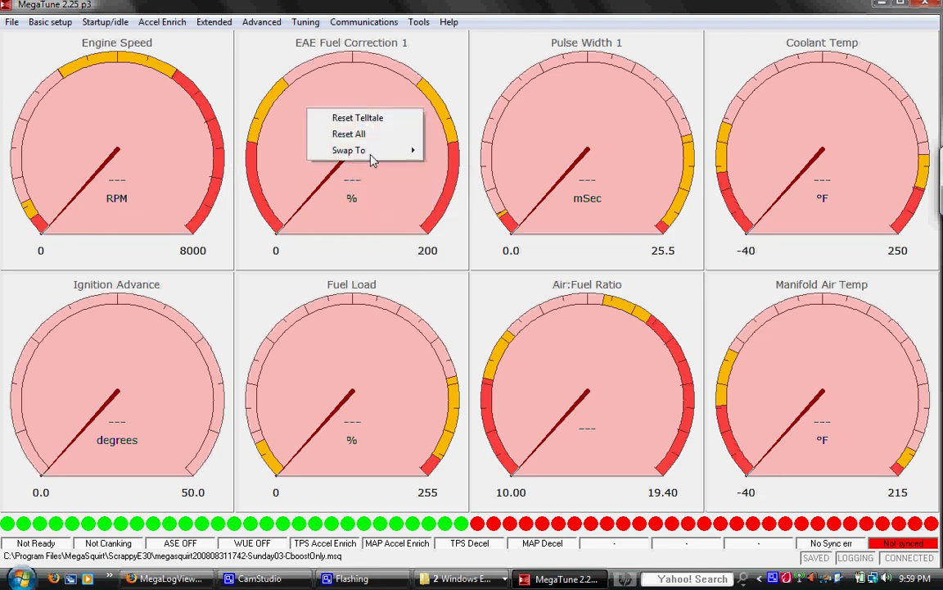
mouse_move(371, 152)
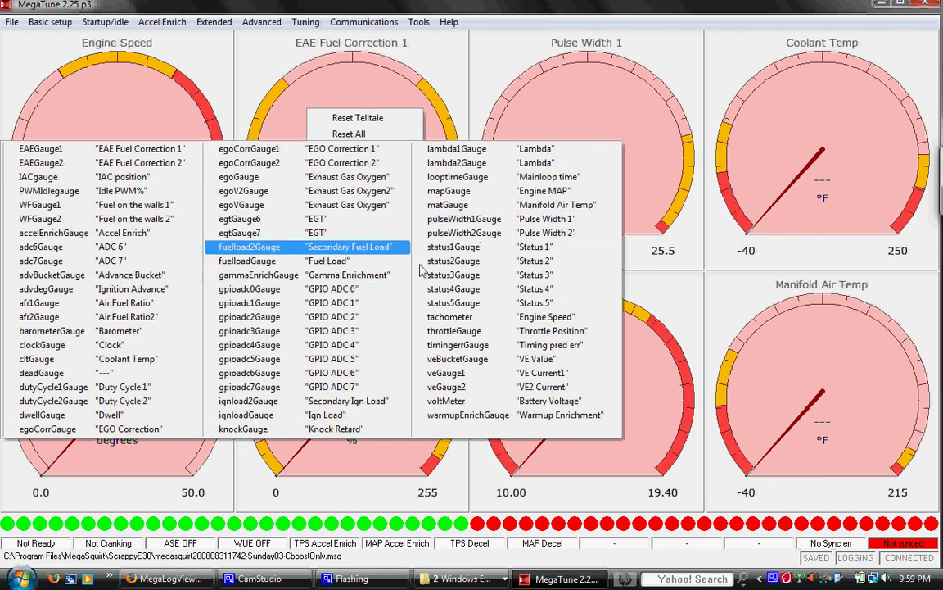
click(510, 195)
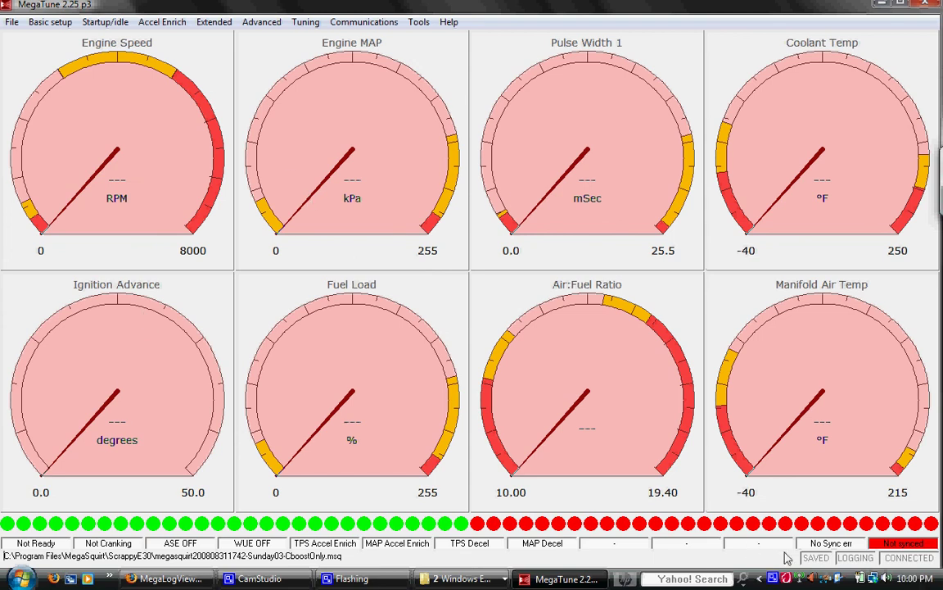
click(775, 578)
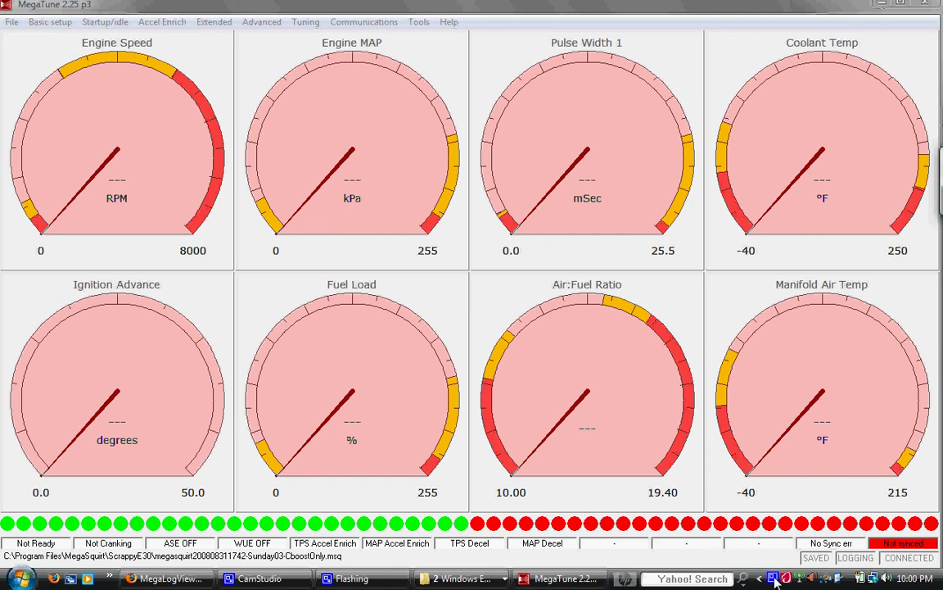
right_click(775, 578)
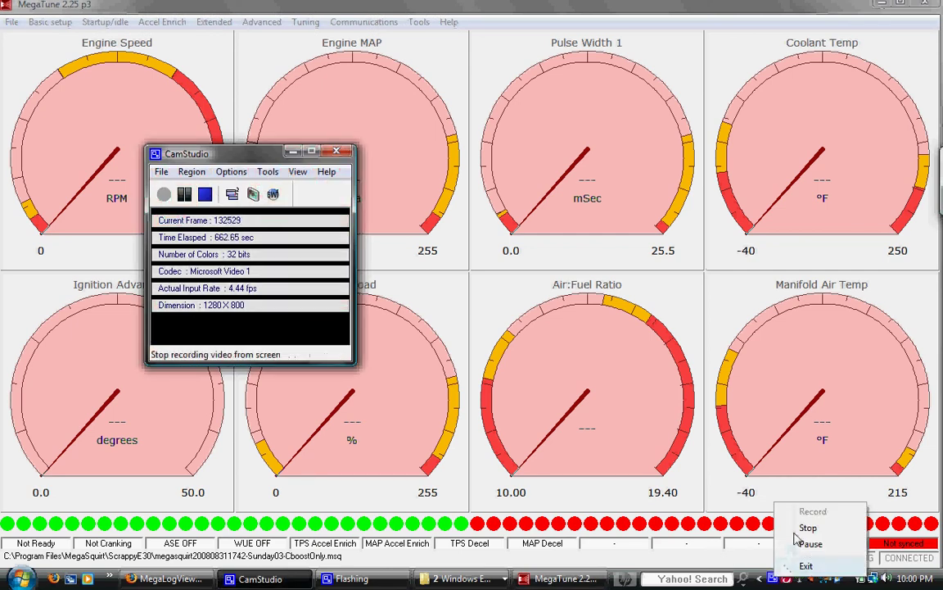